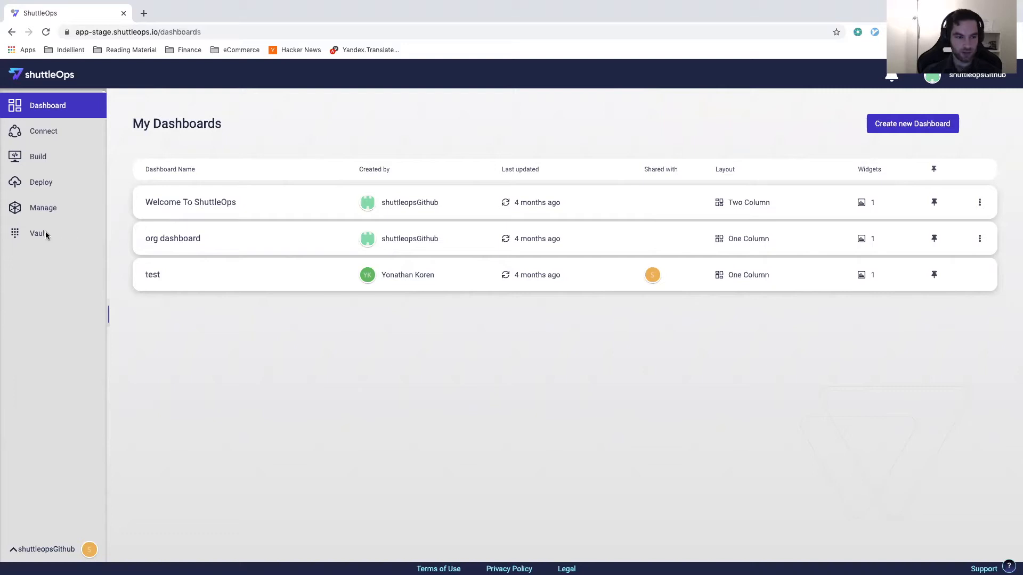
# Step: Add a secret named grafana_port with the value 8080 to the Vault's Global group
pyautogui.click(43, 234)
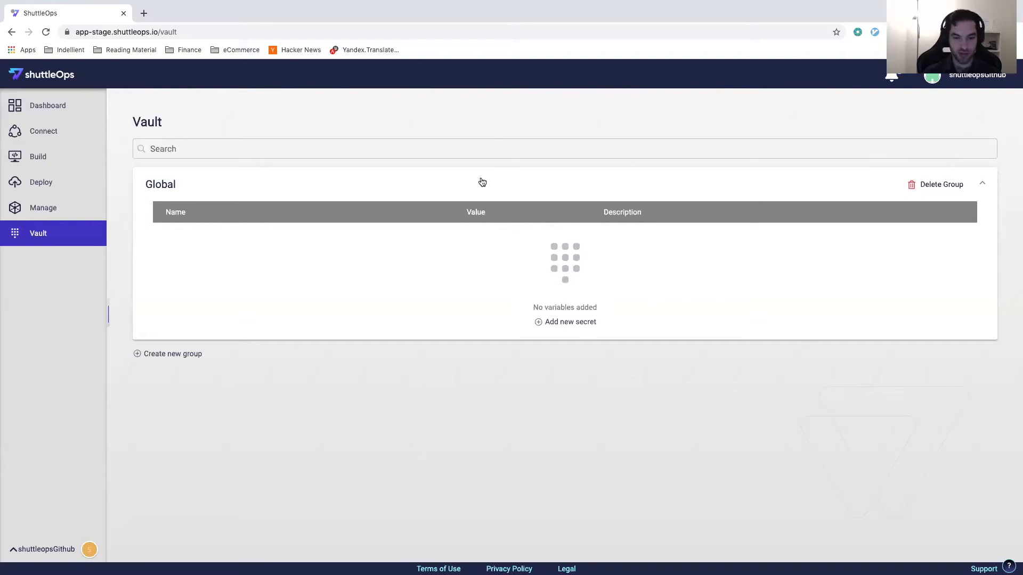
pyautogui.click(538, 323)
pyautogui.click(267, 238)
pyautogui.write('grafana_port')
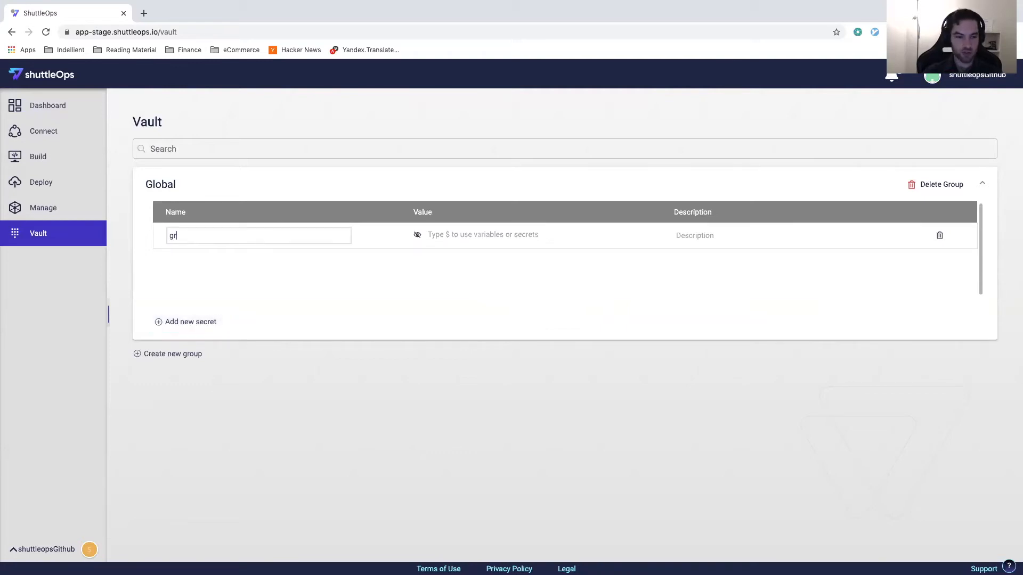
pyautogui.click(298, 289)
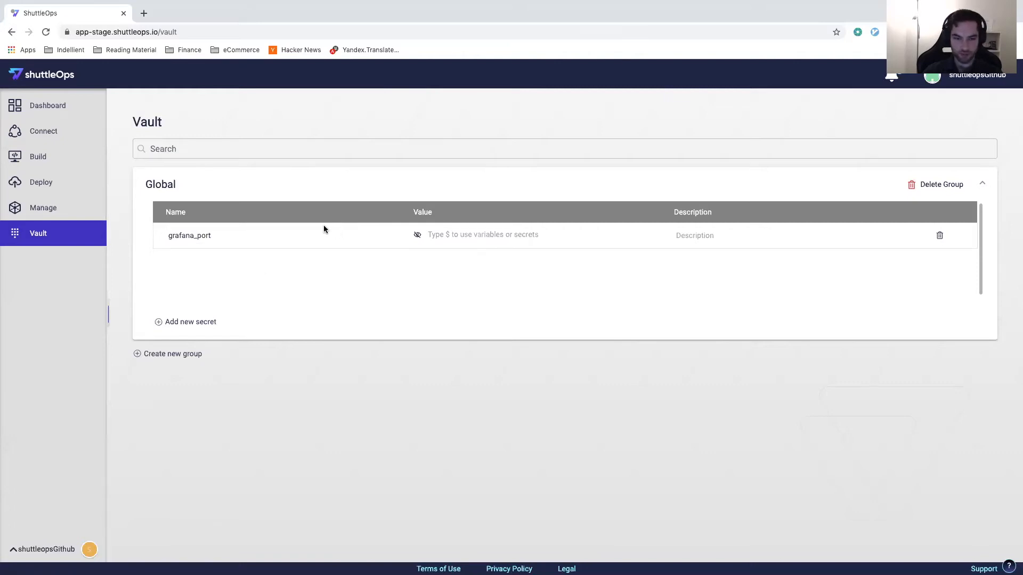
pyautogui.click(492, 234)
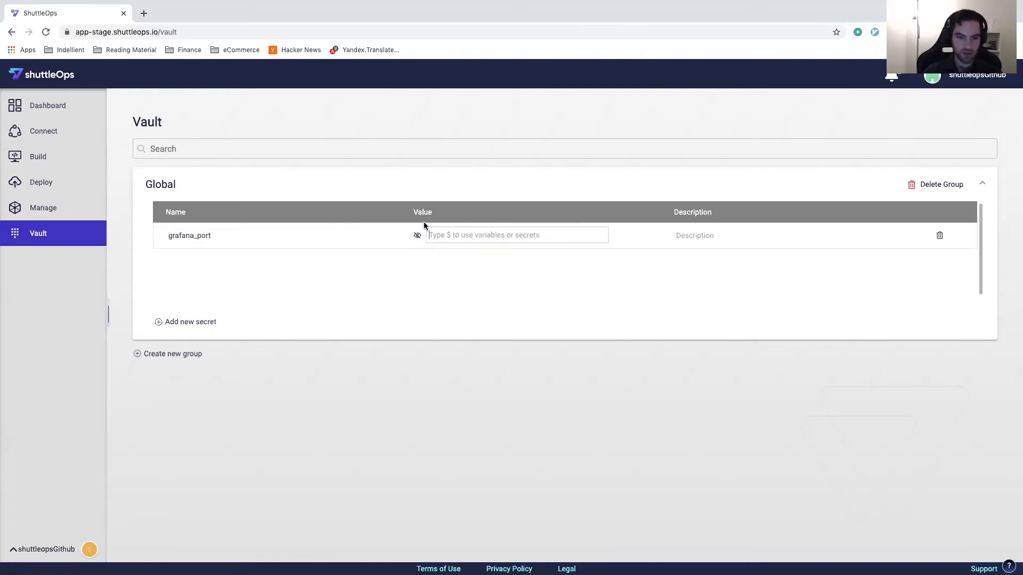
pyautogui.write('8080')
# Step: Enter "Grafana Listening Port" as the description of the grafana_port secret
pyautogui.click(724, 235)
pyautogui.write('Grafana Listeing Port')
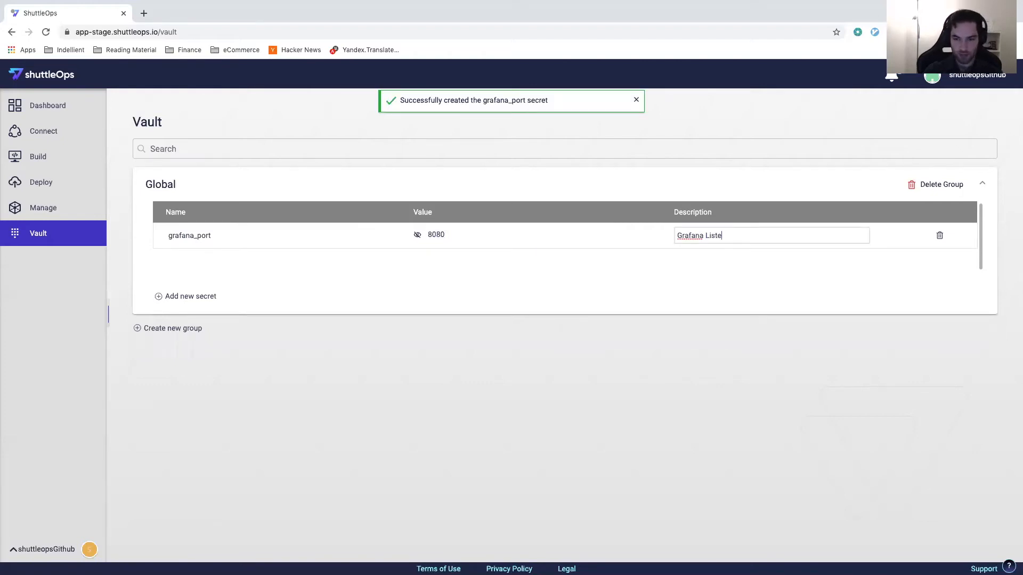
pyautogui.press('BackSpace')
pyautogui.press('BackSpace')
pyautogui.press('BackSpace')
pyautogui.press('BackSpace')
pyautogui.press('BackSpace')
pyautogui.press('BackSpace')
pyautogui.press('BackSpace')
pyautogui.press('BackSpace')
pyautogui.press('BackSpace')
pyautogui.press('BackSpace')
pyautogui.press('BackSpace')
pyautogui.press('BackSpace')
pyautogui.write('ist')
pyautogui.press('BackSpace')
pyautogui.press('BackSpace')
pyautogui.write('stening Port')
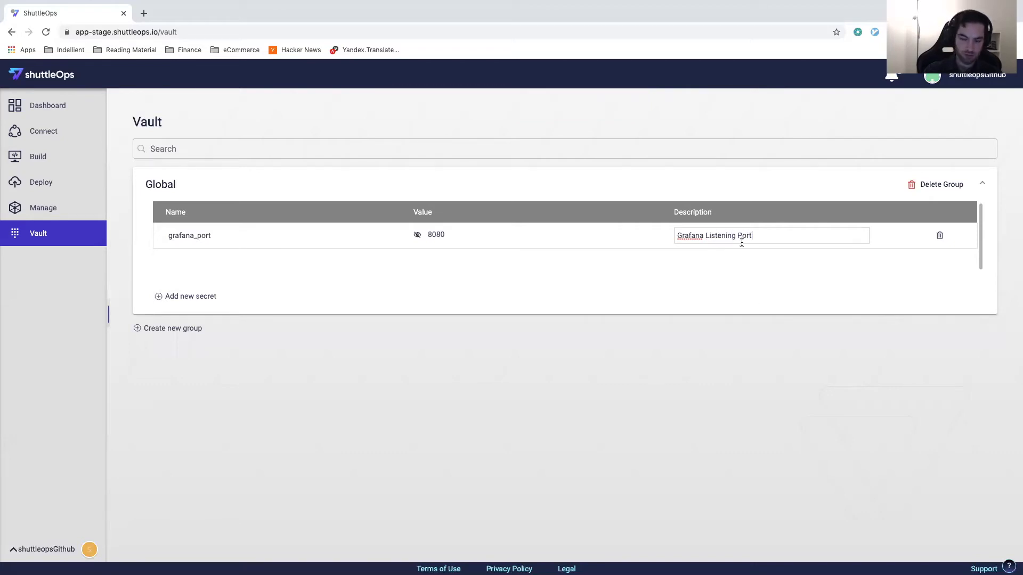
pyautogui.click(707, 355)
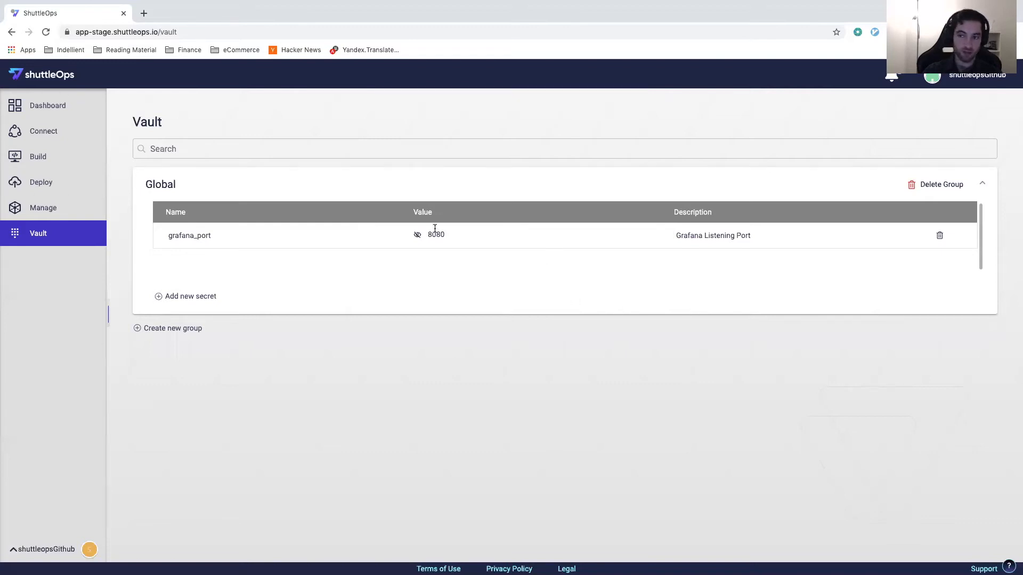
# Step: Start a new deploy pipeline with Container Registry as source, Kubernetes as destination and the Basic Pipeline layout
pyautogui.click(62, 186)
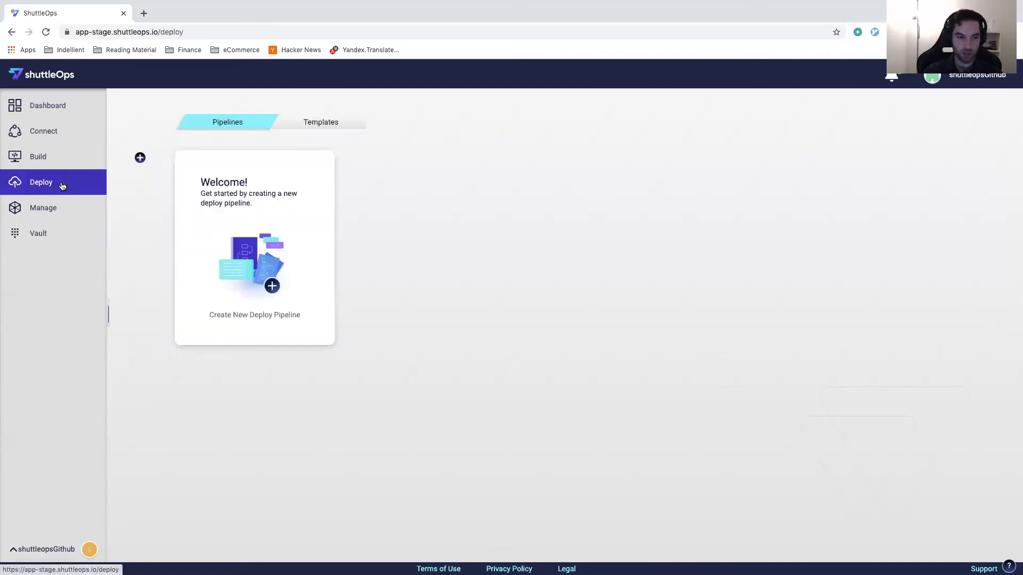
pyautogui.click(274, 314)
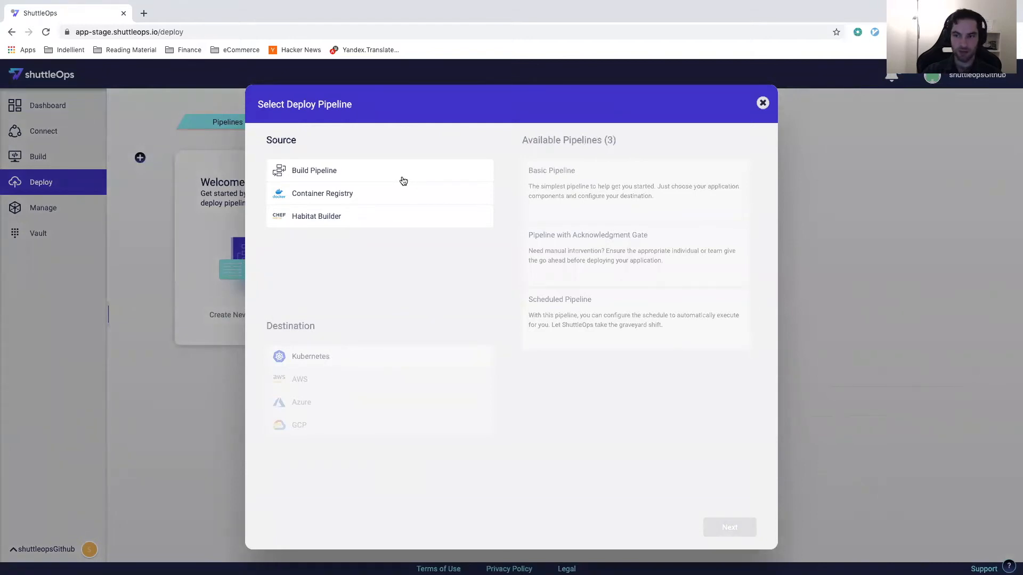
pyautogui.click(363, 196)
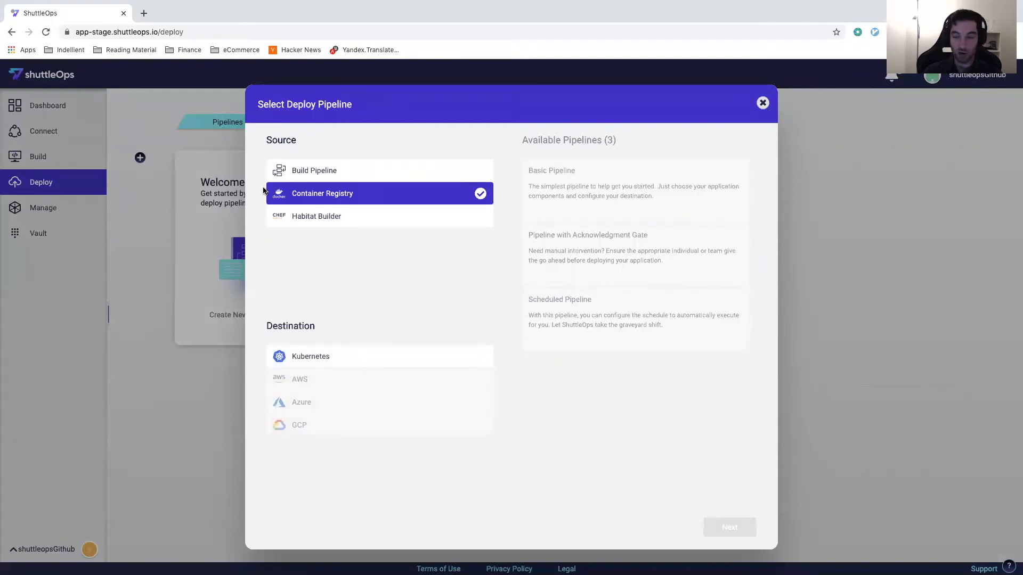
pyautogui.click(313, 356)
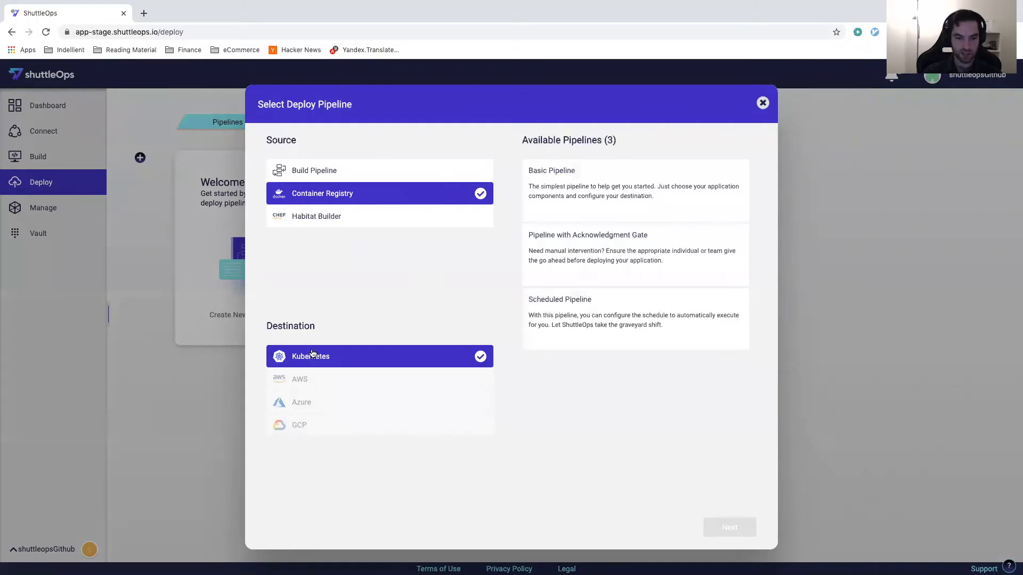
pyautogui.click(575, 175)
pyautogui.click(741, 529)
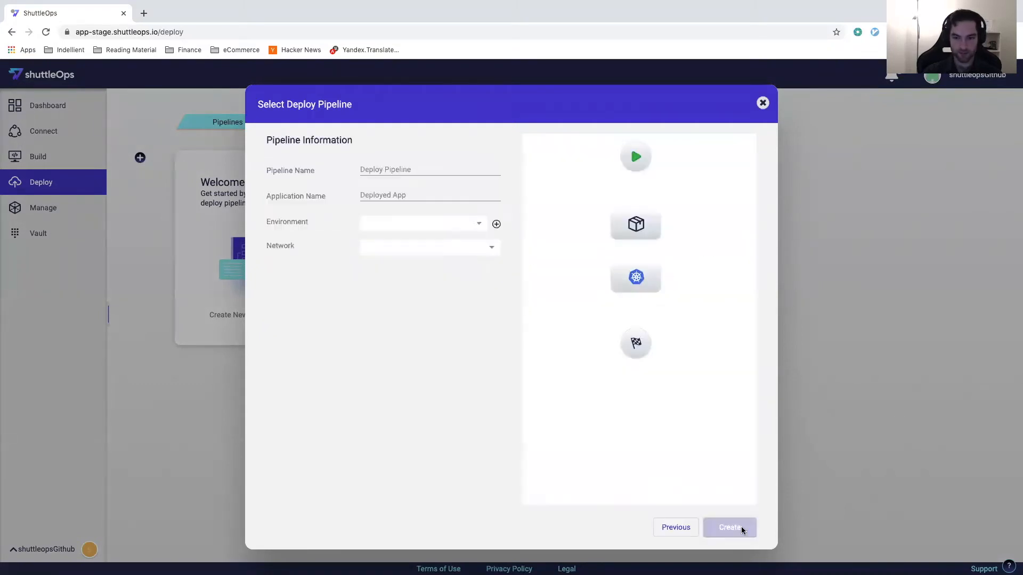
# Step: Name both the pipeline and the application grafana, and create the pipeline
pyautogui.click(402, 166)
pyautogui.write('grafana')
pyautogui.press('Tab')
pyautogui.write('grafana')
pyautogui.click(300, 316)
pyautogui.click(744, 527)
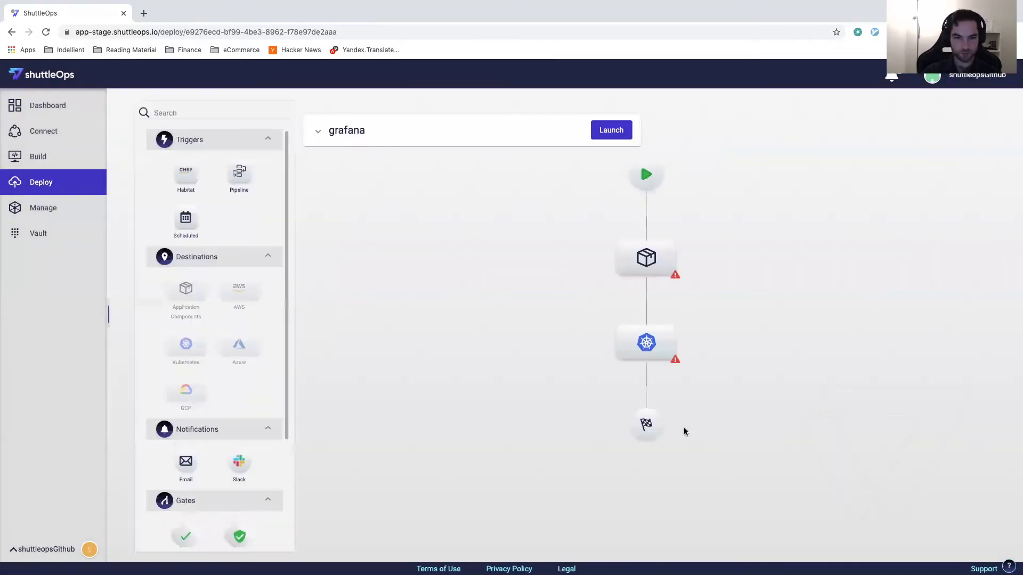
# Step: Add the public registry image grafana/grafana as an application component of the pipeline
pyautogui.click(640, 259)
pyautogui.click(524, 259)
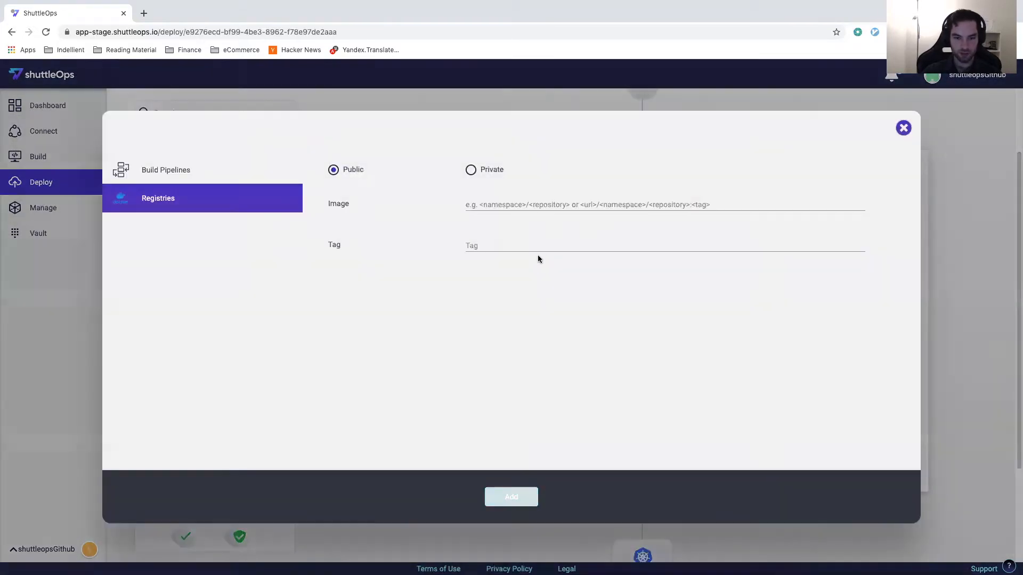
pyautogui.click(498, 204)
pyautogui.write('grafana/grafana')
pyautogui.click(458, 302)
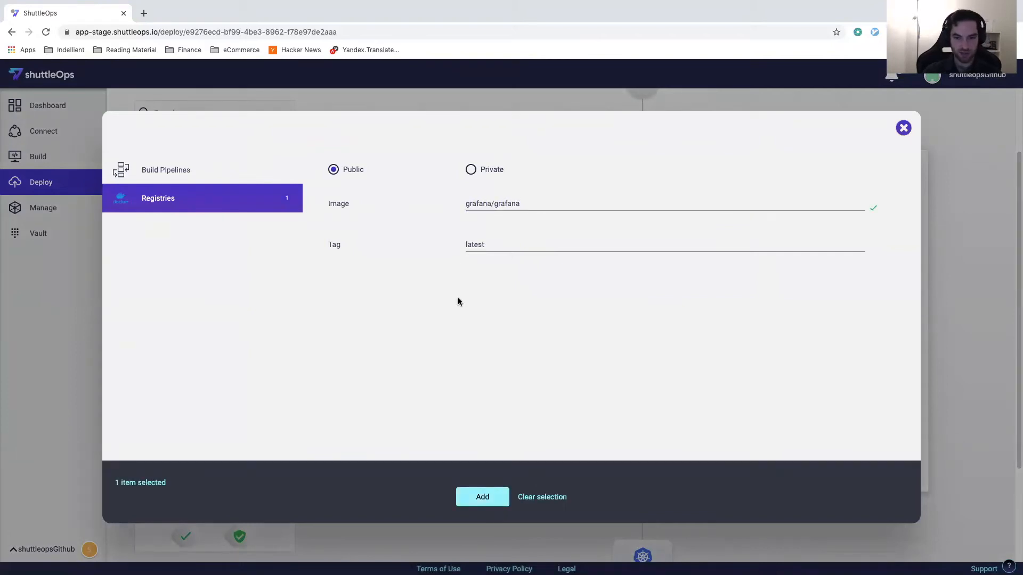
pyautogui.click(473, 492)
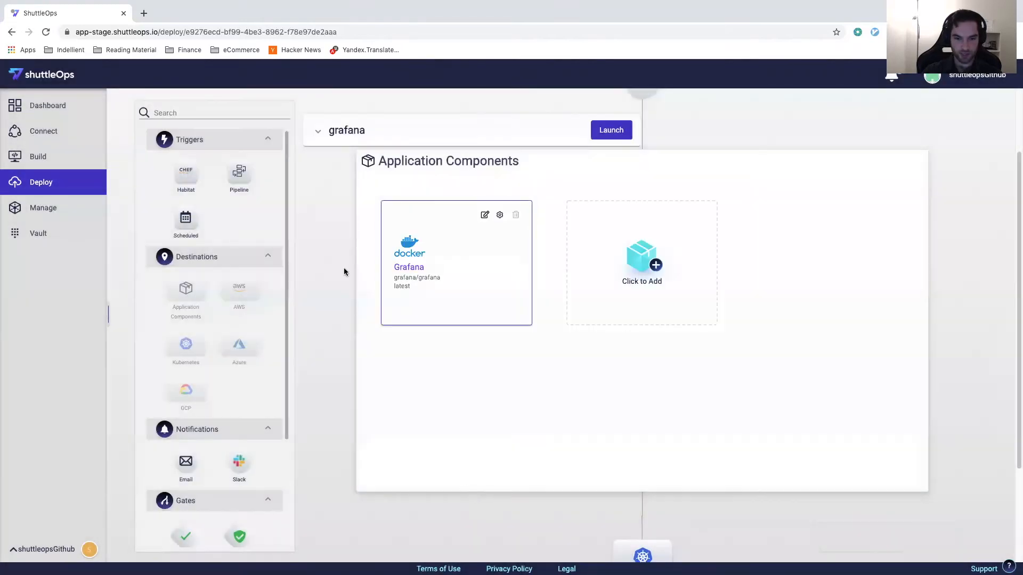
# Step: Add a Kubernetes pod template for the grafana image and set its service type to LoadBalancer
pyautogui.click(343, 272)
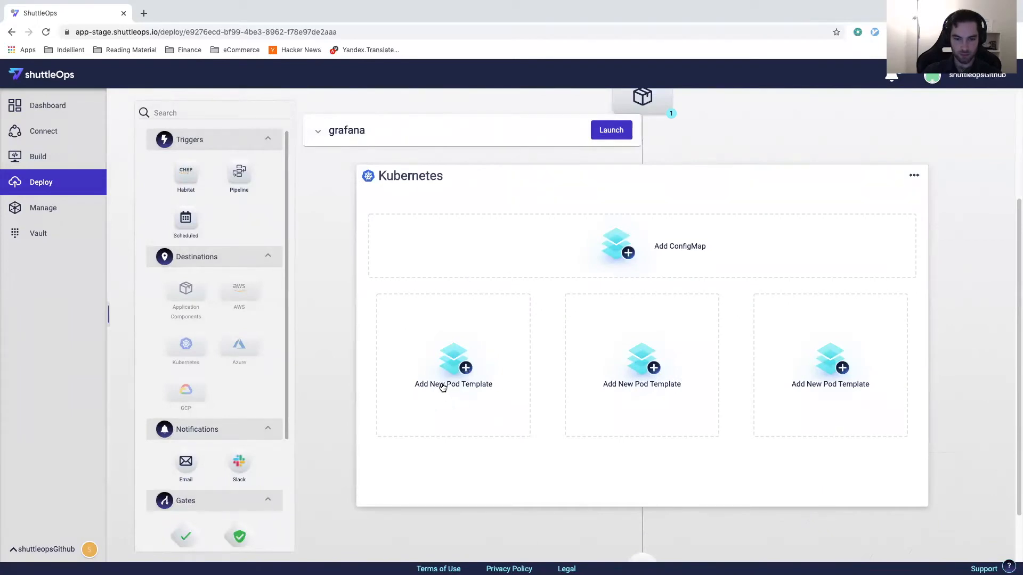
pyautogui.click(450, 387)
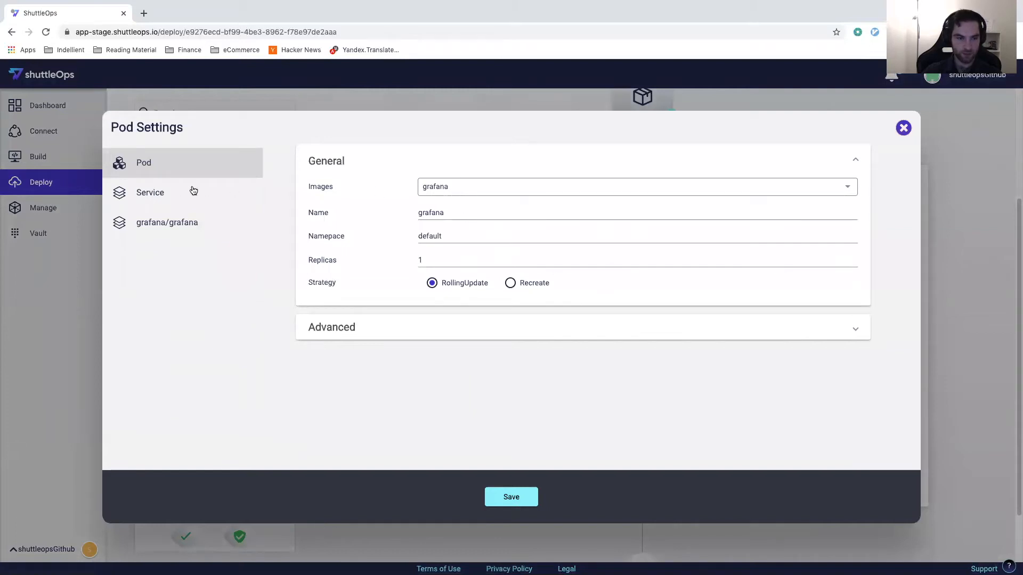
pyautogui.click(158, 193)
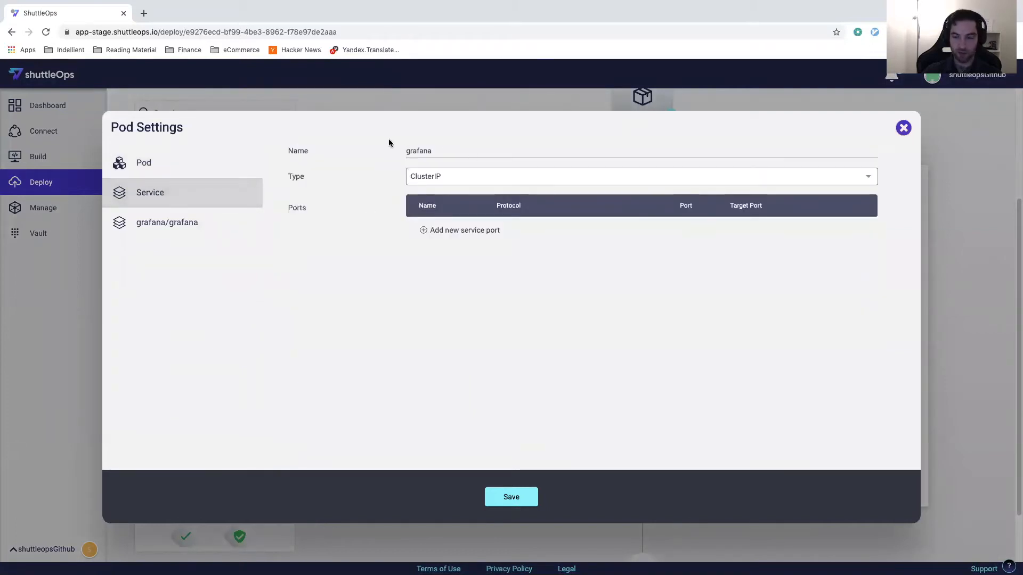
pyautogui.click(459, 176)
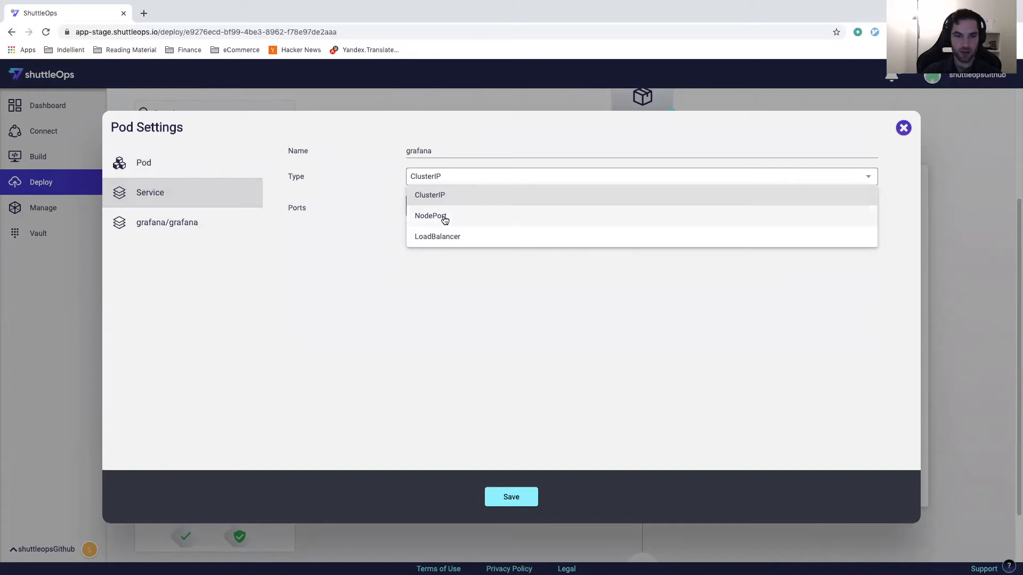
pyautogui.click(454, 237)
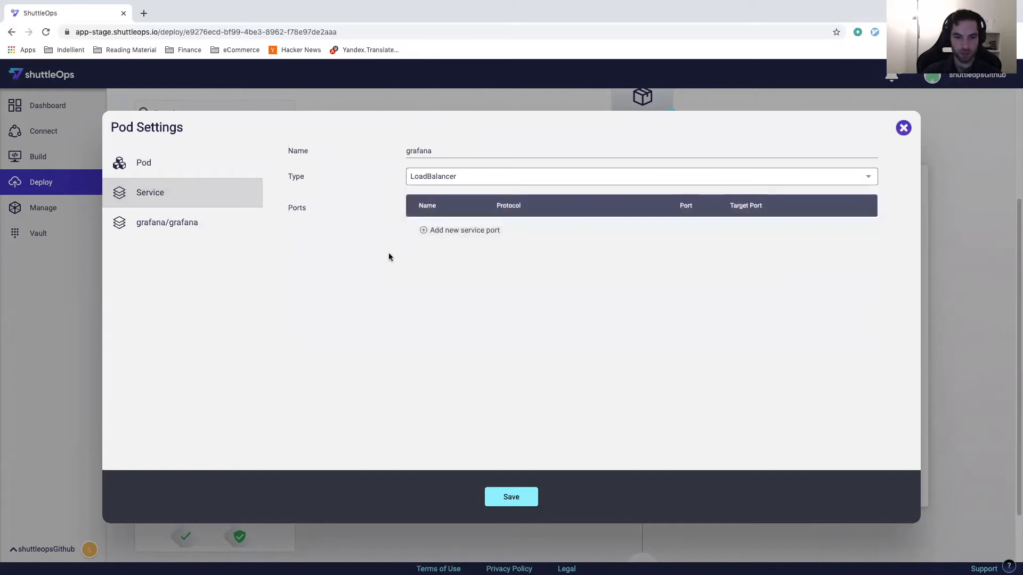
# Step: Add a TCP service port named http with port 80 and target port 8080, and save the pod settings
pyautogui.click(423, 231)
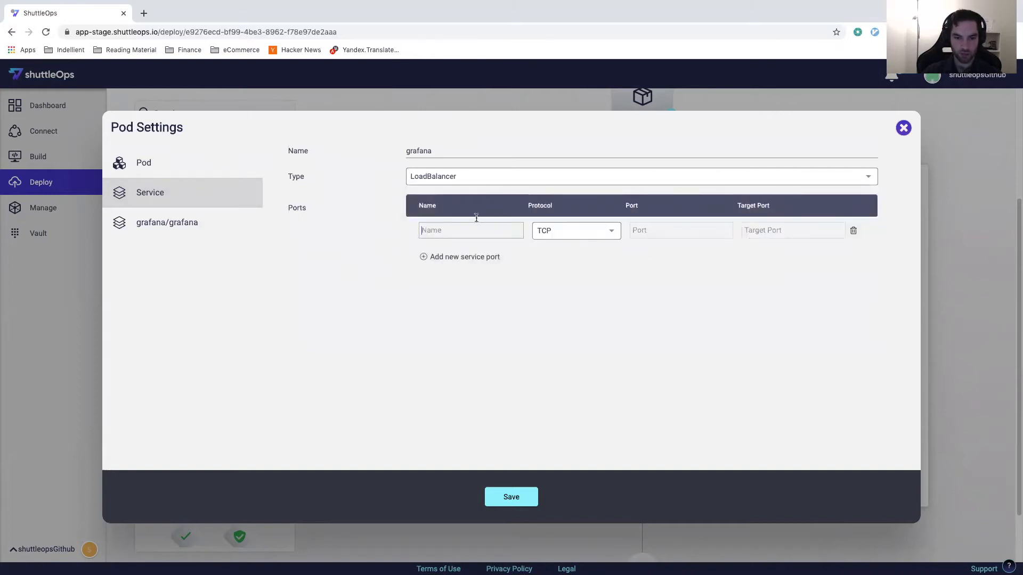
pyautogui.write('http')
pyautogui.click(671, 221)
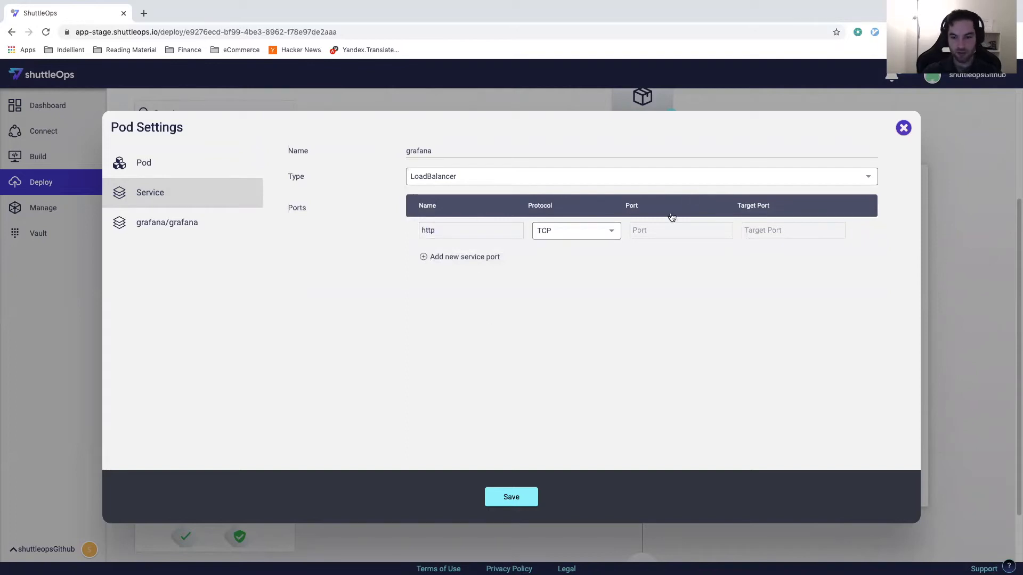
pyautogui.write('80')
pyautogui.click(770, 230)
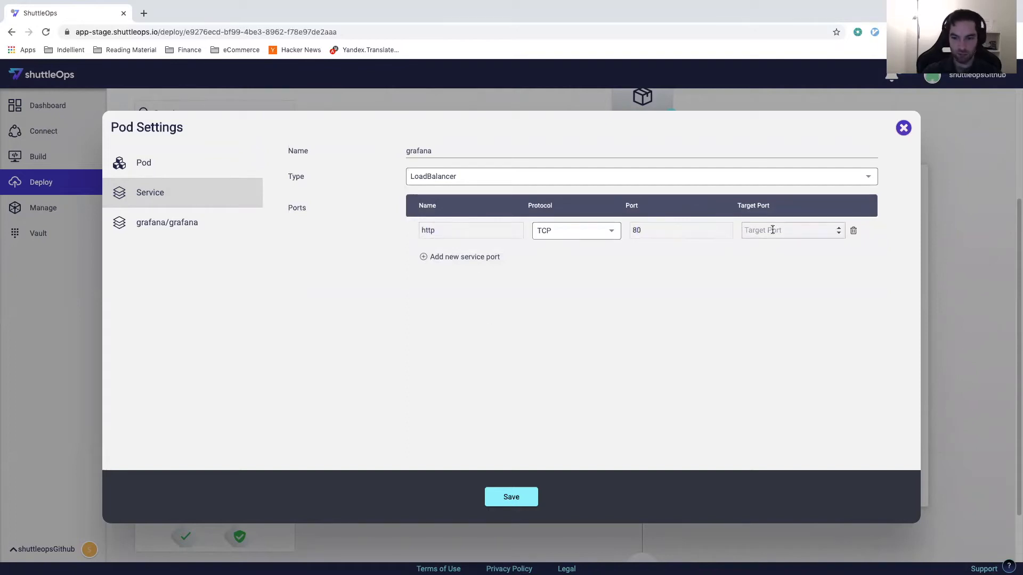
pyautogui.write('3000')
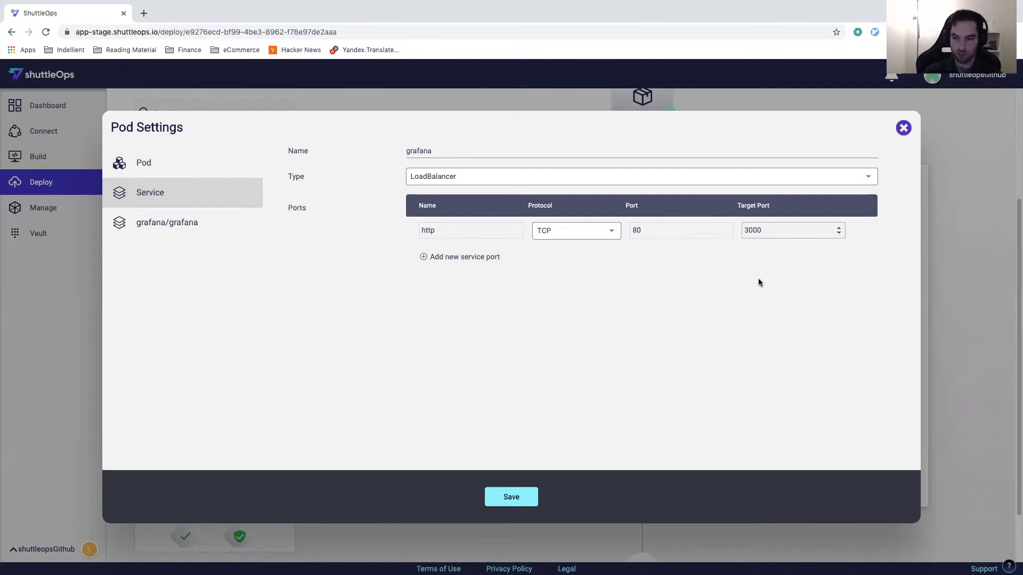
pyautogui.moveTo(774, 234); pyautogui.dragTo(721, 223)
pyautogui.write('8080')
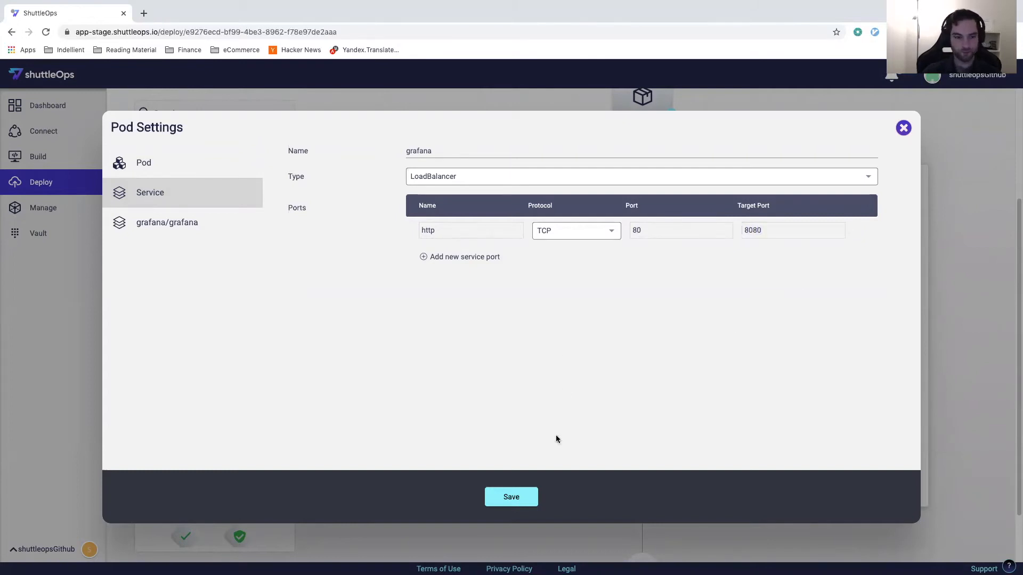
pyautogui.click(503, 498)
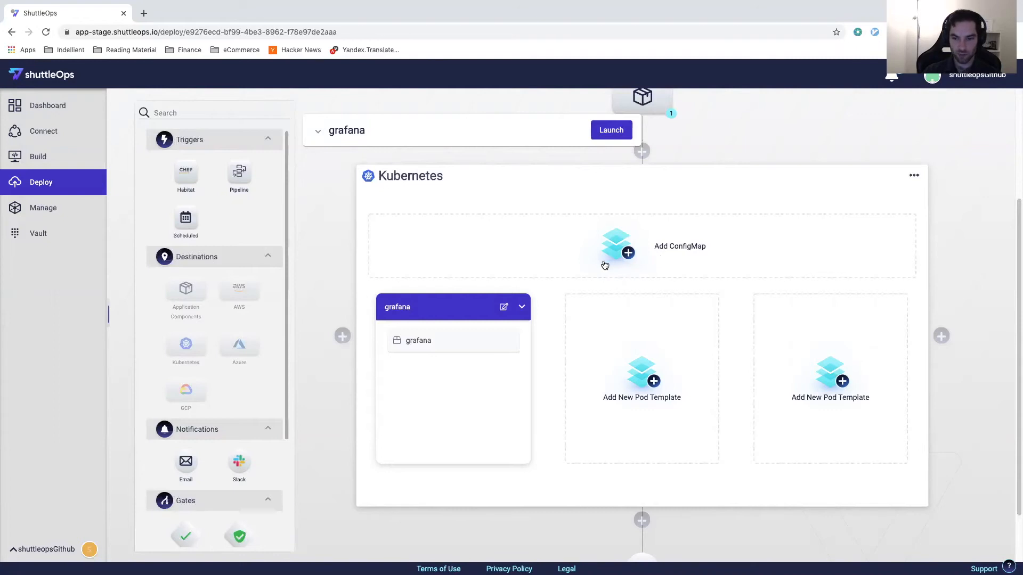
# Step: Add a ConfigMap to the Kubernetes stage with a variable named GF_SERVER_HTTP_PORT
pyautogui.click(719, 247)
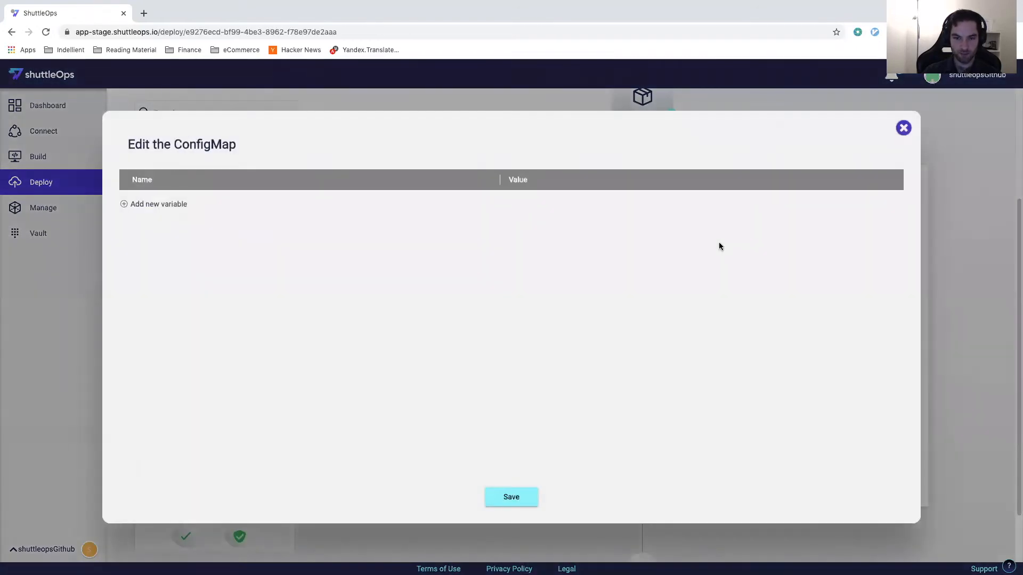
pyautogui.click(143, 205)
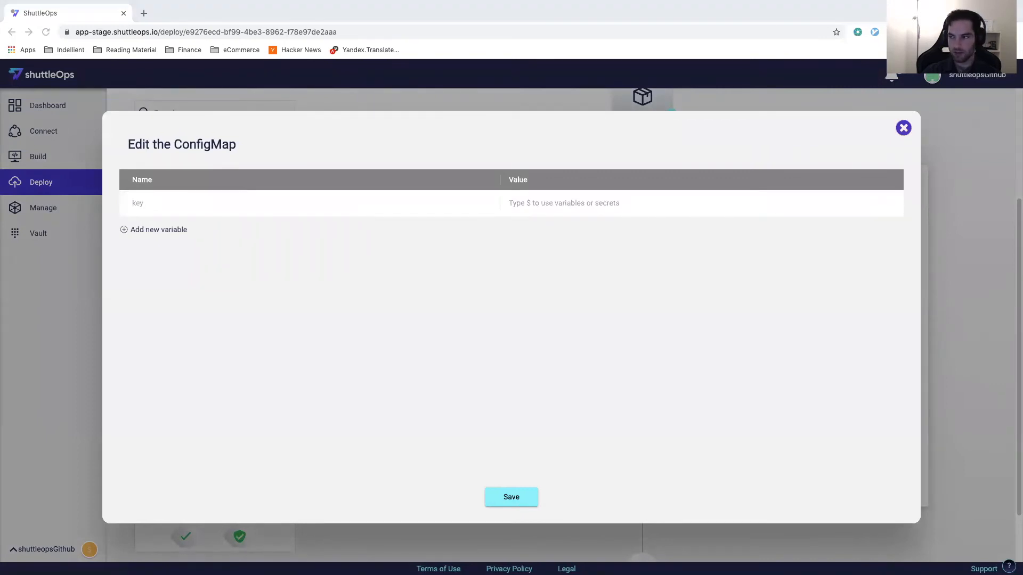
pyautogui.click(142, 198)
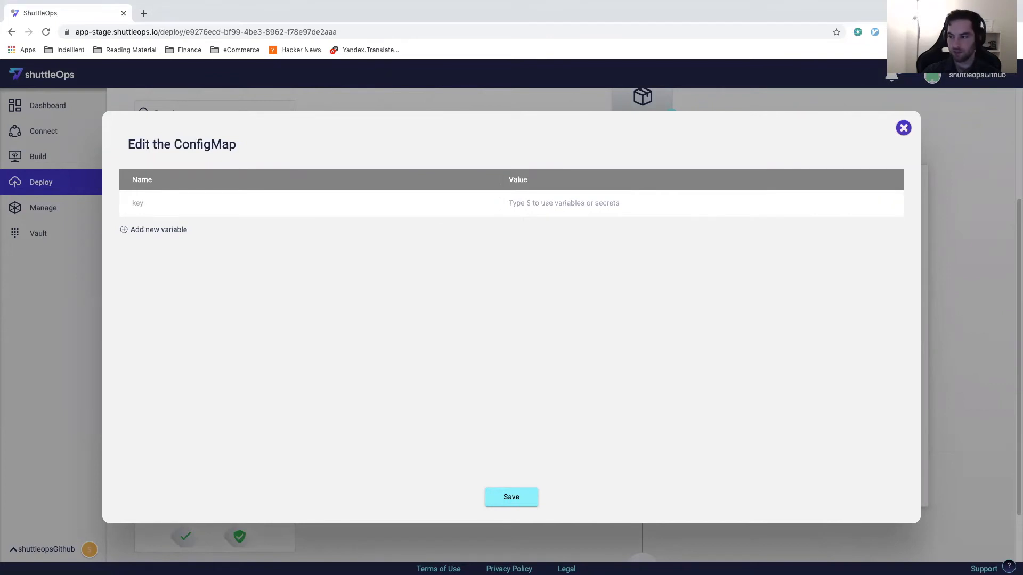
pyautogui.press('super+Tab')
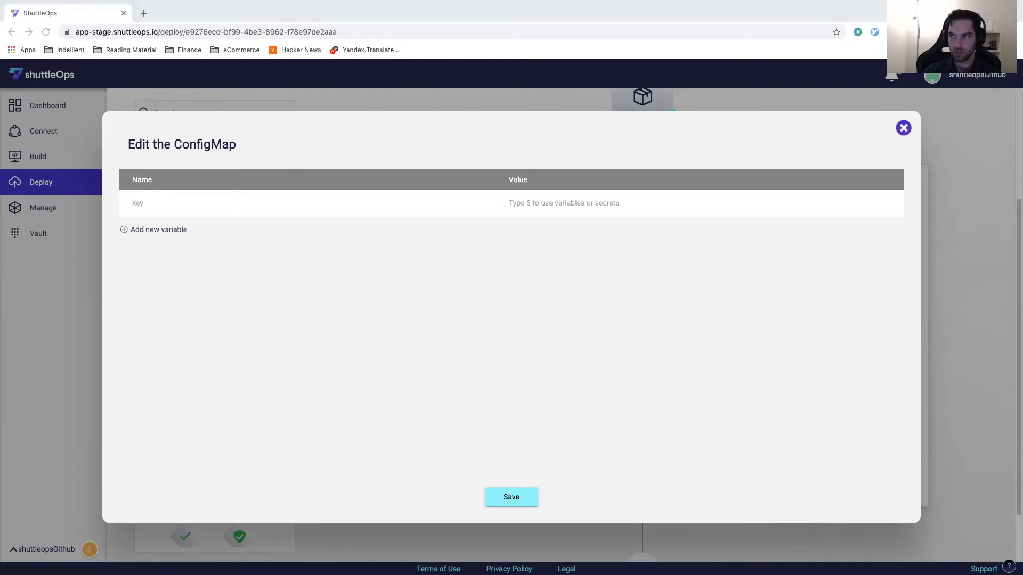
pyautogui.click(190, 203)
pyautogui.write('GF_SERVER_HTTP_PORT')
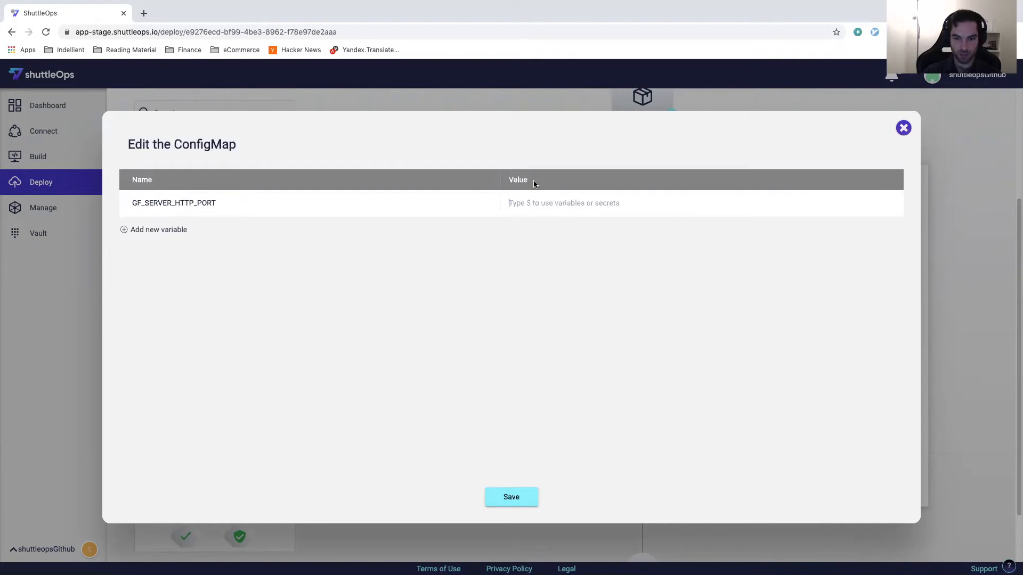
# Step: Set the GF_SERVER_HTTP_PORT value to reference the Global grafana_port secret
pyautogui.click(555, 205)
pyautogui.write('${')
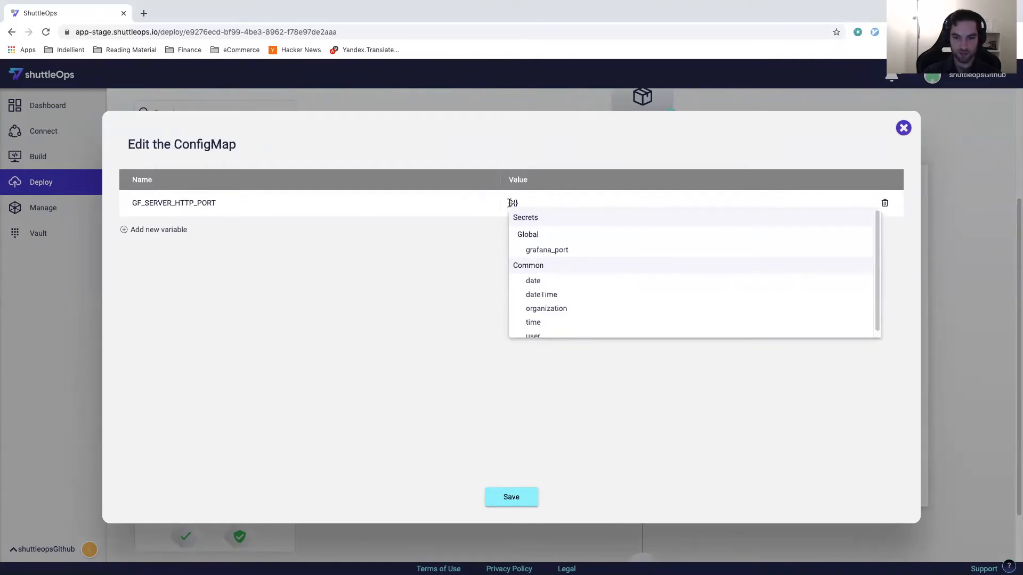
pyautogui.scroll(-1, 551, 255)
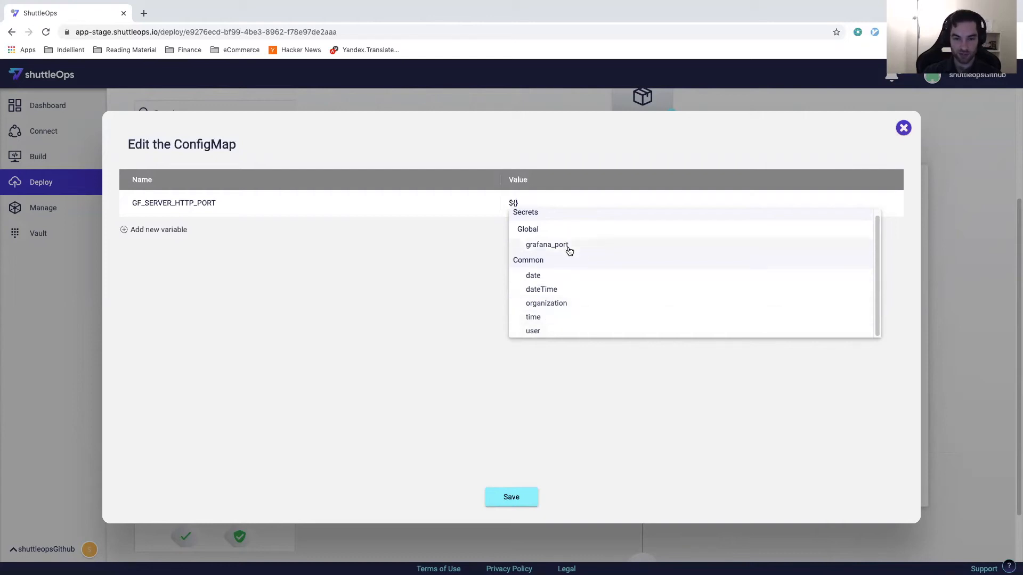
pyautogui.click(551, 246)
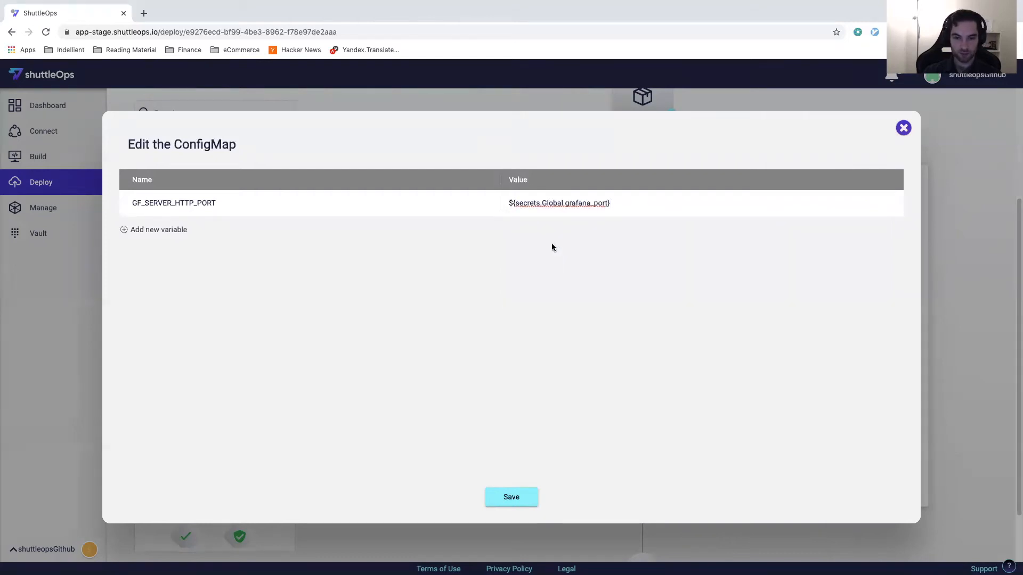
# Step: Save the ConfigMap, and add GF_SERVER_HTTP_PORT as a config map key reference to the grafana/grafana container in the saved pod settings
pyautogui.click(511, 500)
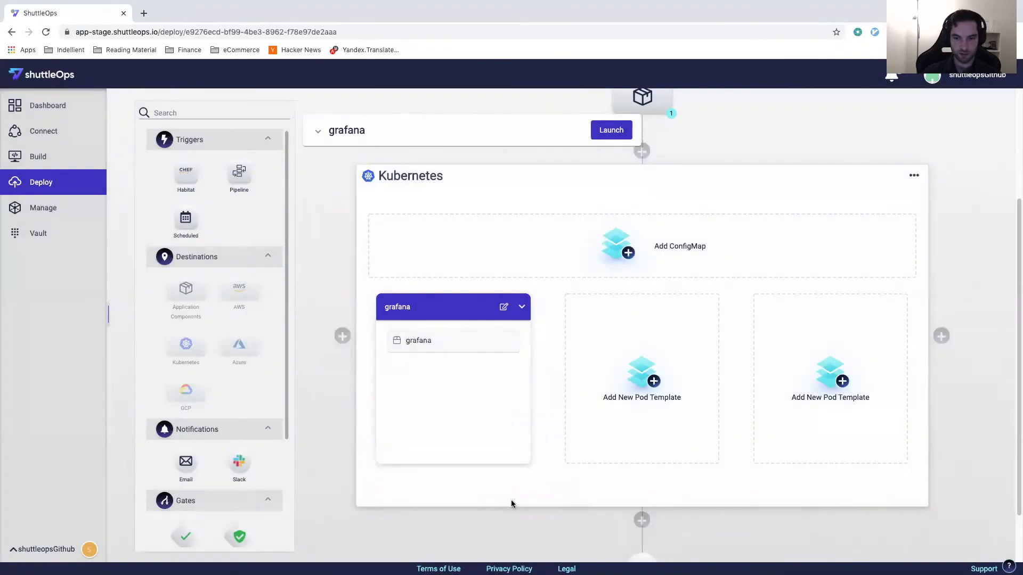
pyautogui.click(503, 307)
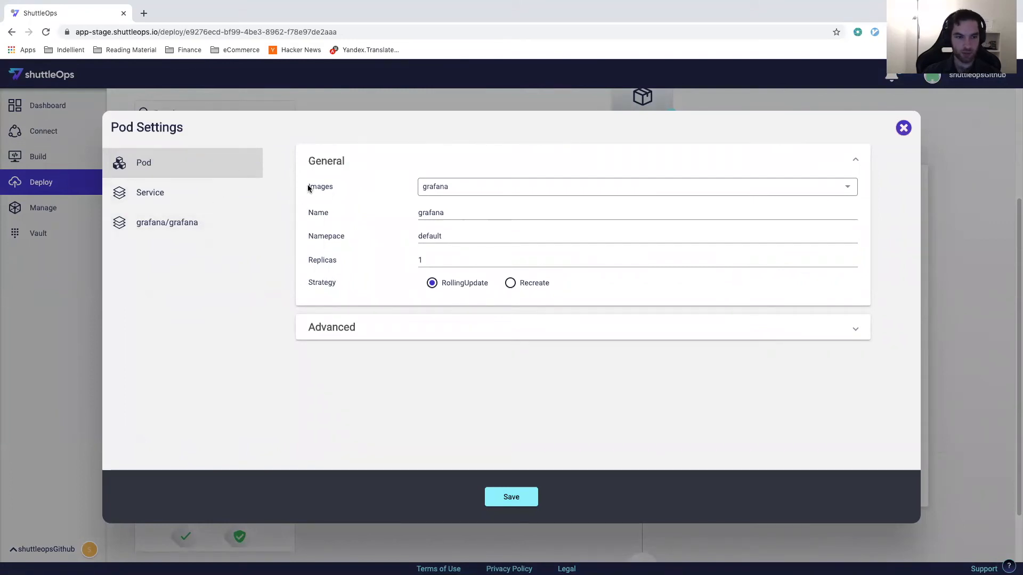
pyautogui.click(905, 131)
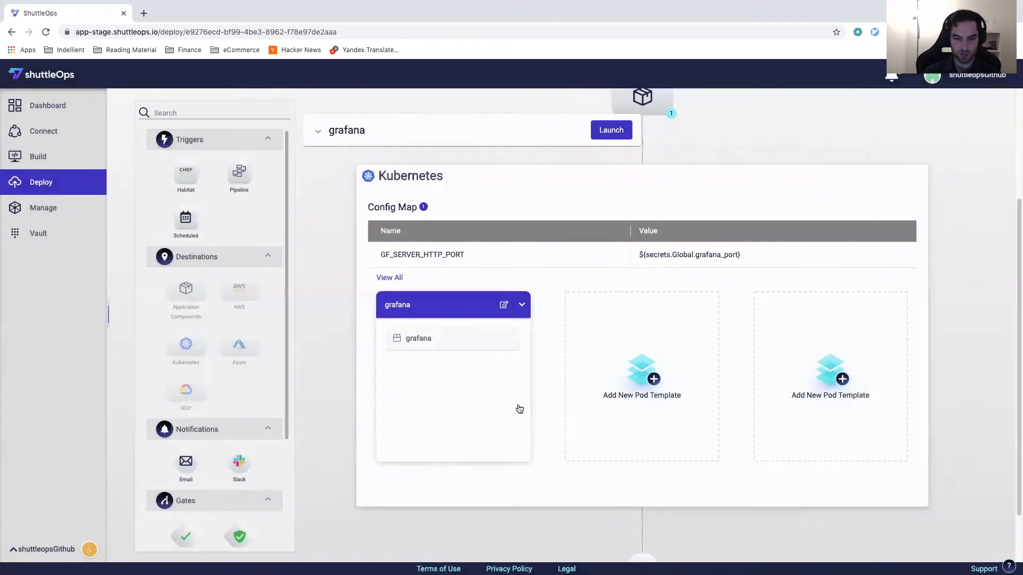
pyautogui.click(502, 307)
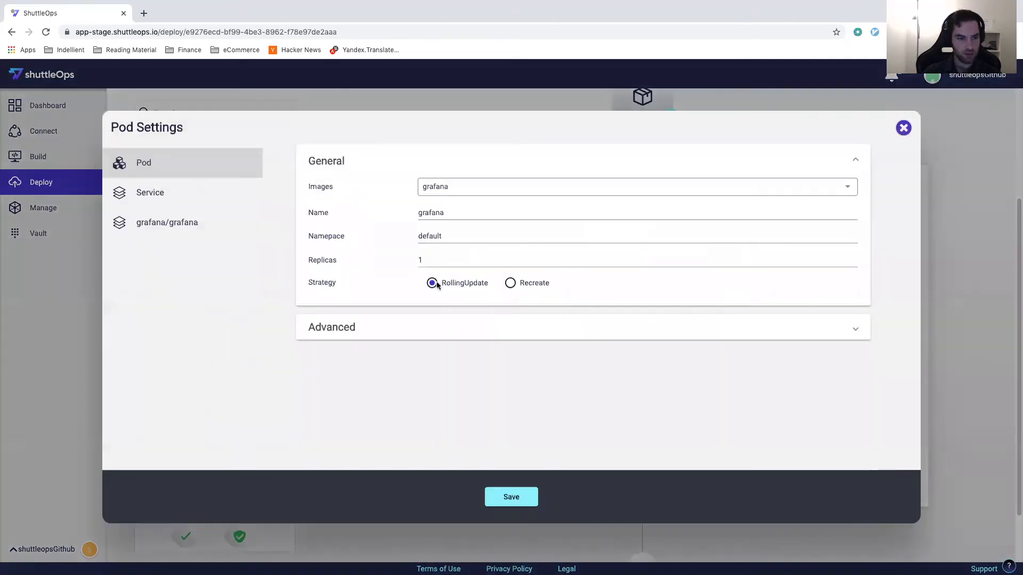
pyautogui.click(175, 225)
pyautogui.click(444, 242)
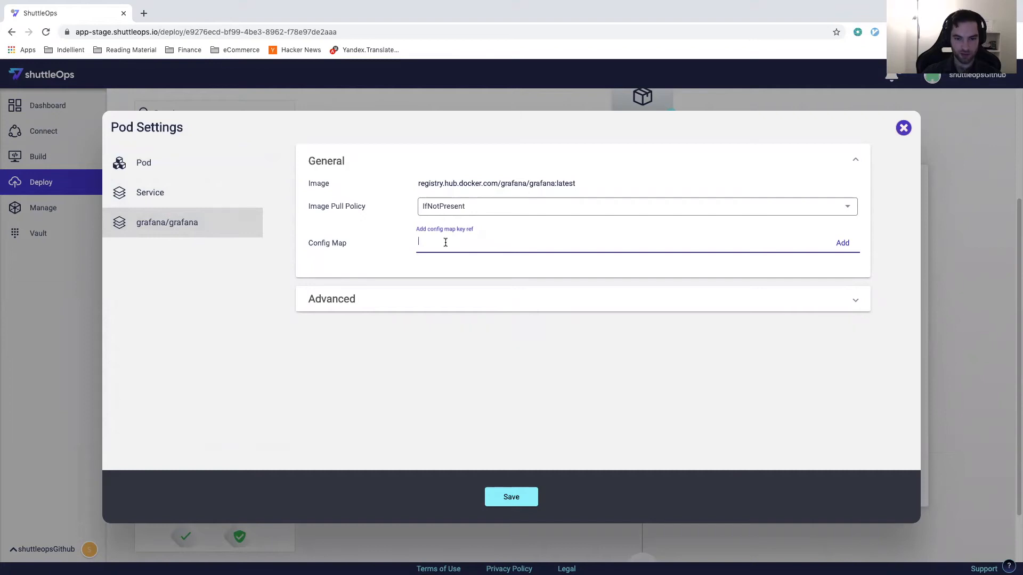
pyautogui.write('GF_SERVER_HTTP_PORT')
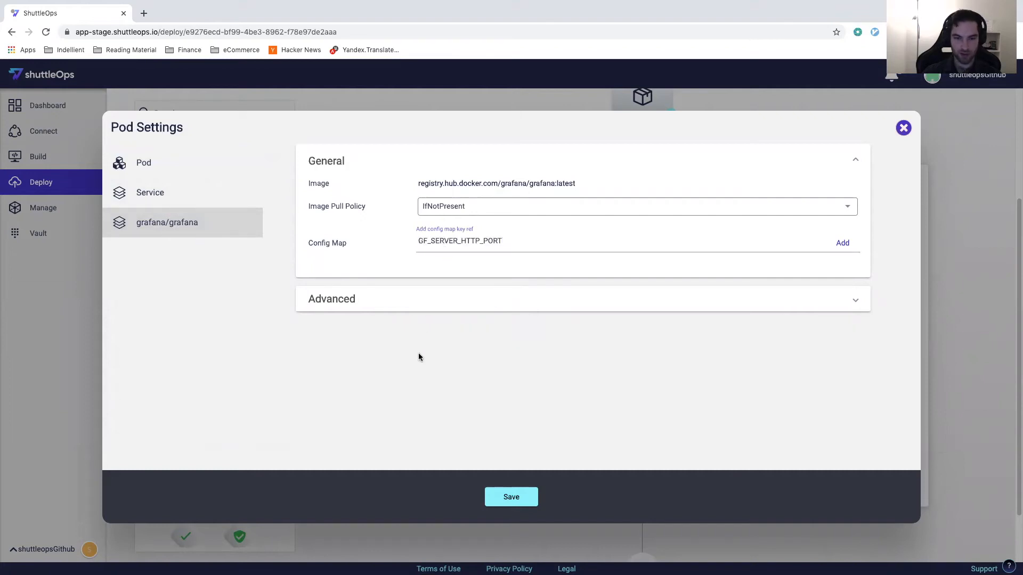
pyautogui.click(842, 243)
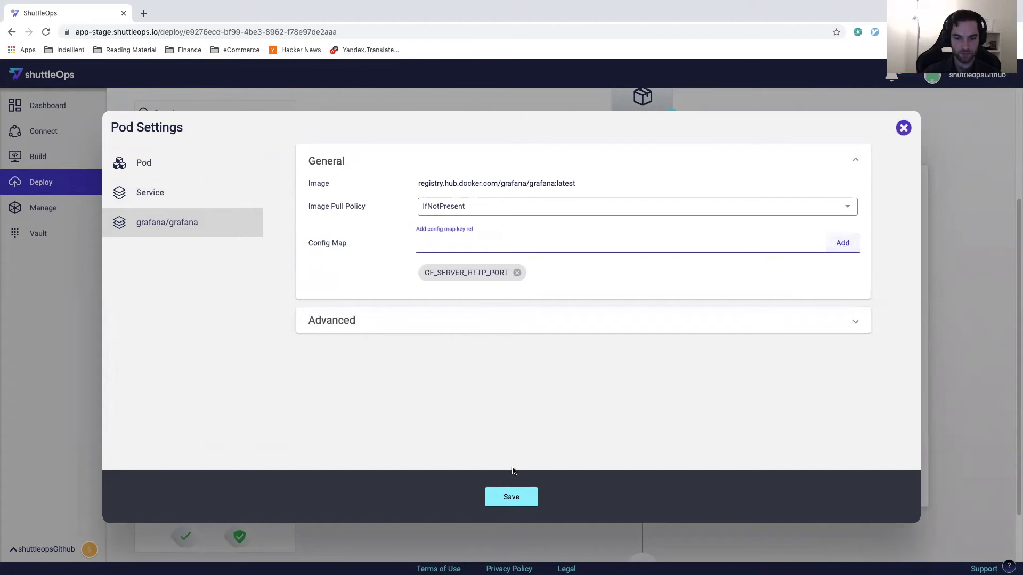
pyautogui.click(511, 496)
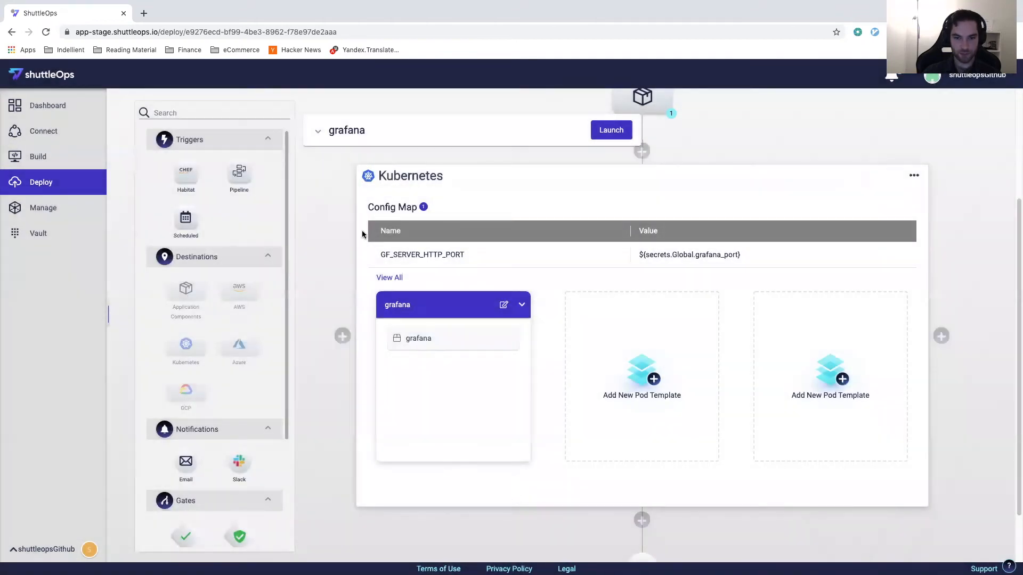
# Step: Launch the grafana pipeline and open the logs of its first execution
pyautogui.click(330, 201)
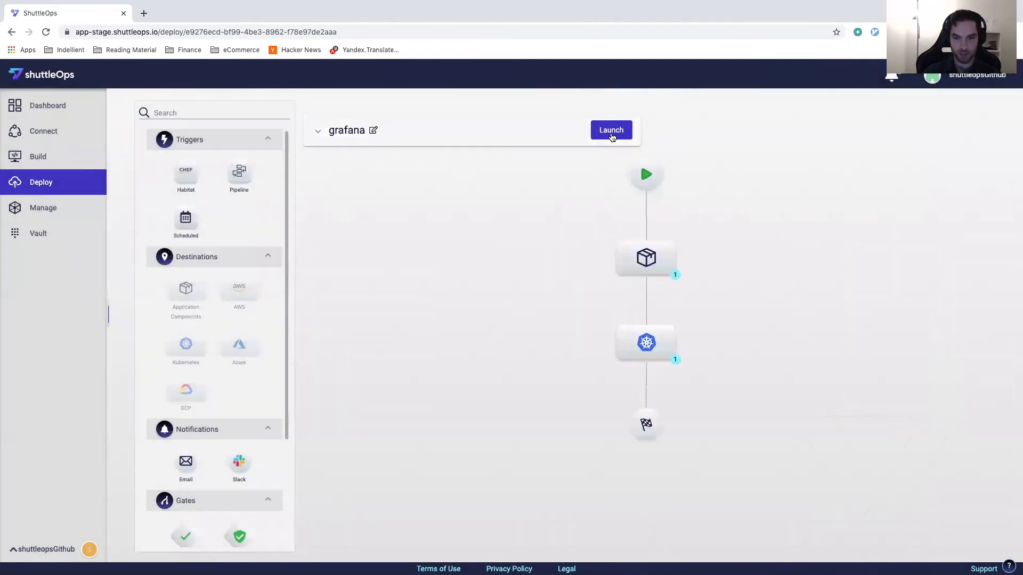
pyautogui.click(612, 137)
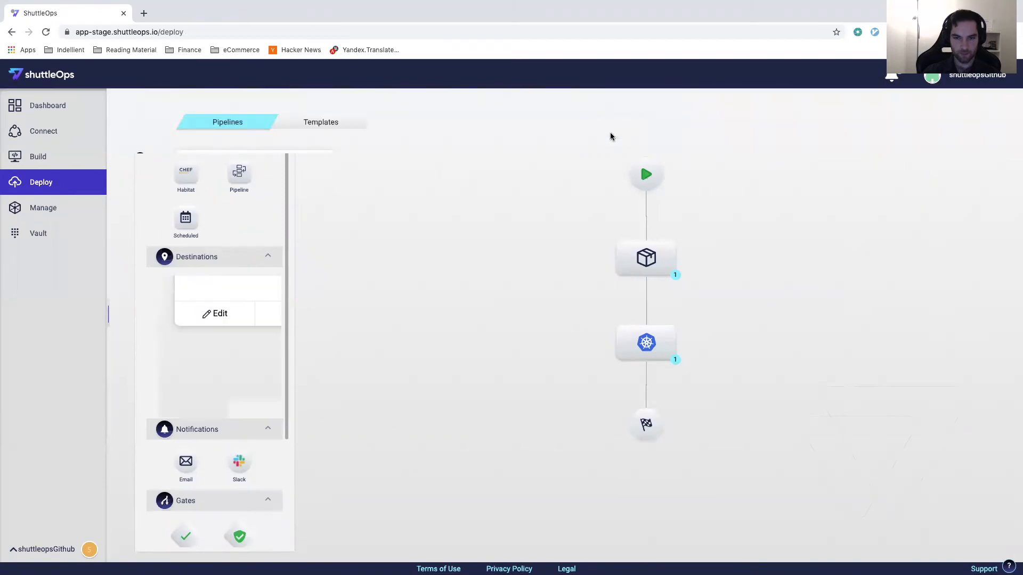
pyautogui.click(255, 210)
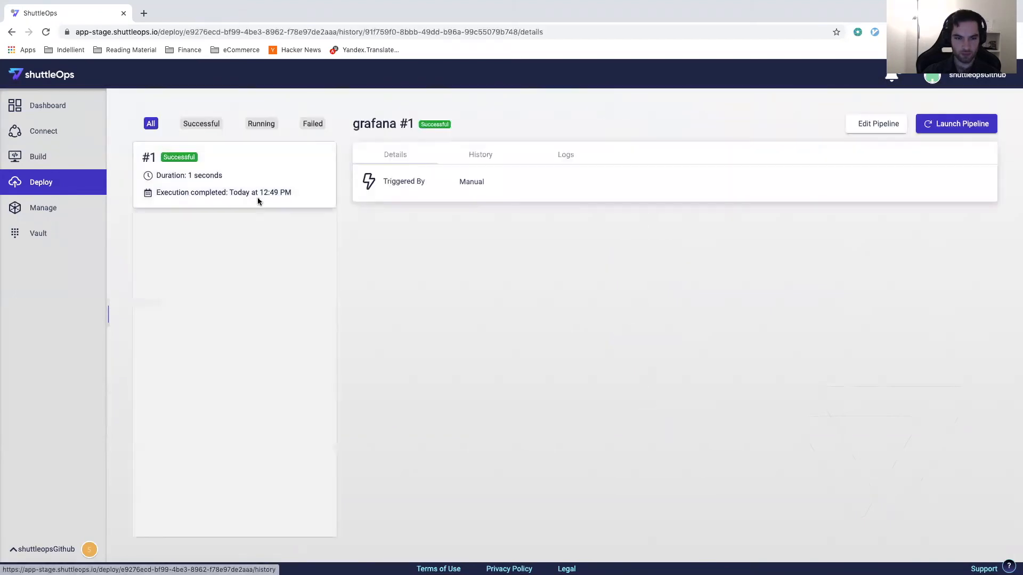
pyautogui.click(546, 149)
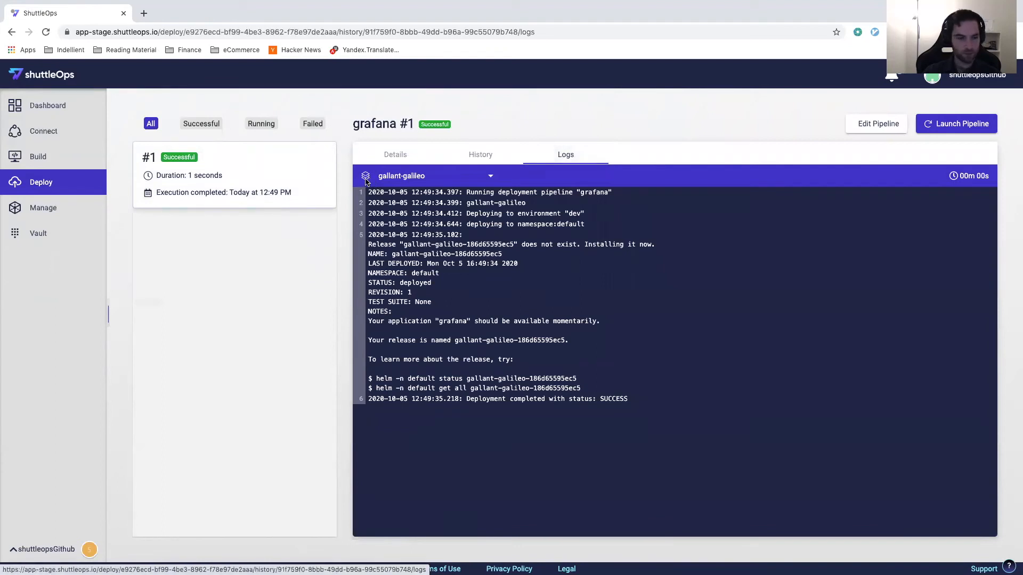
# Step: Open the default namespace of tutorial-cluster to view its services and deployments
pyautogui.click(35, 213)
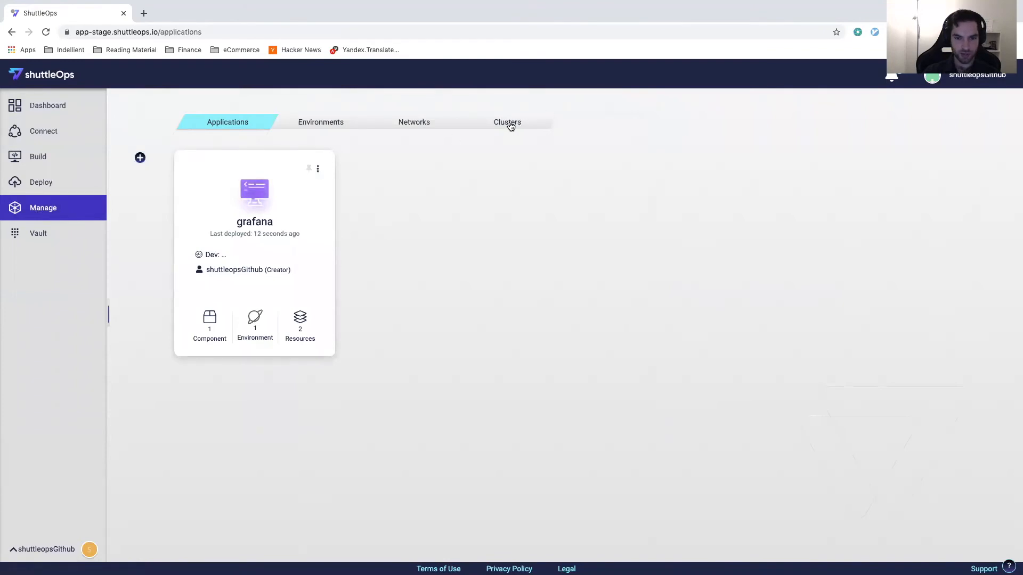
pyautogui.click(509, 124)
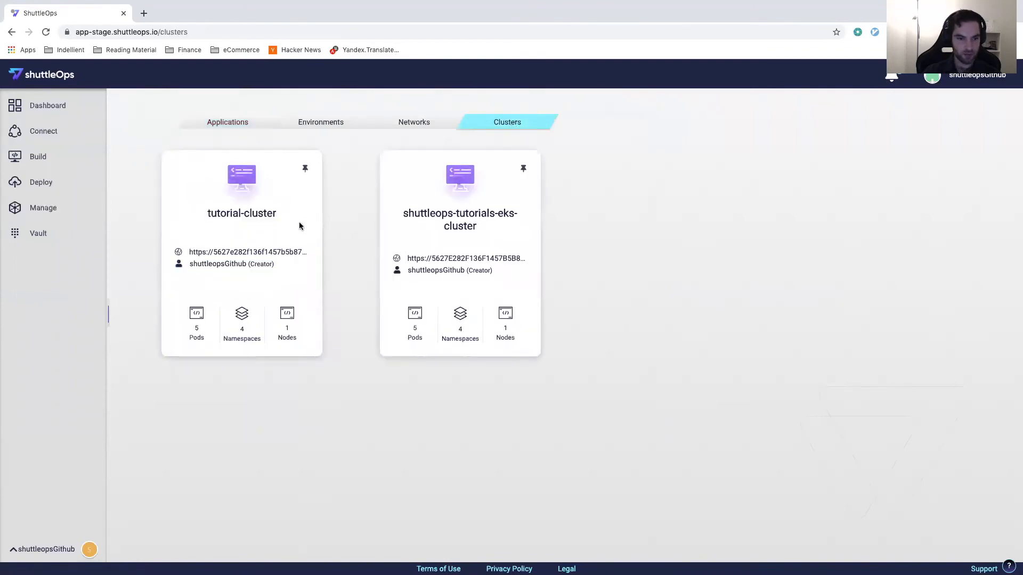
pyautogui.click(239, 215)
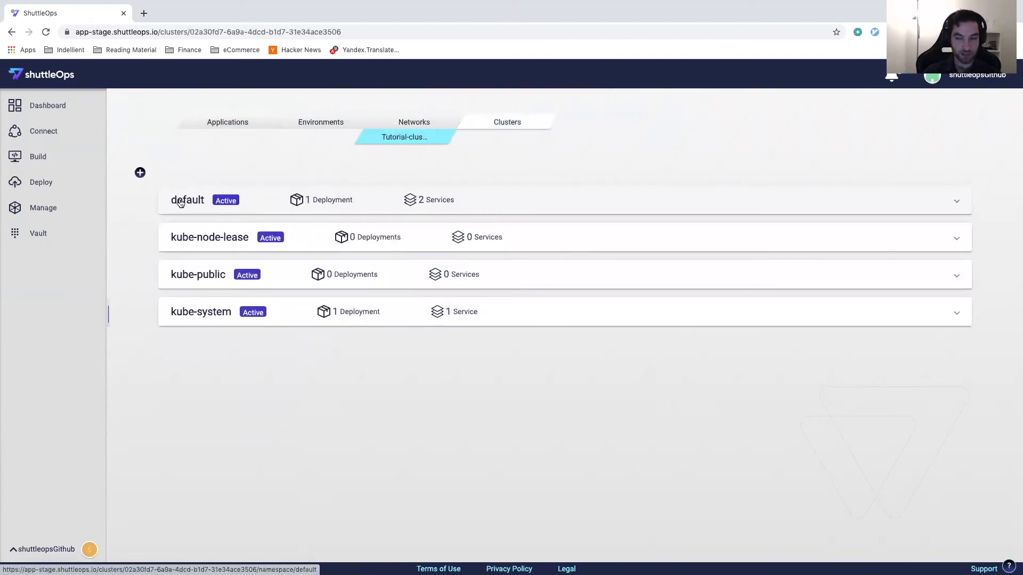
pyautogui.click(182, 201)
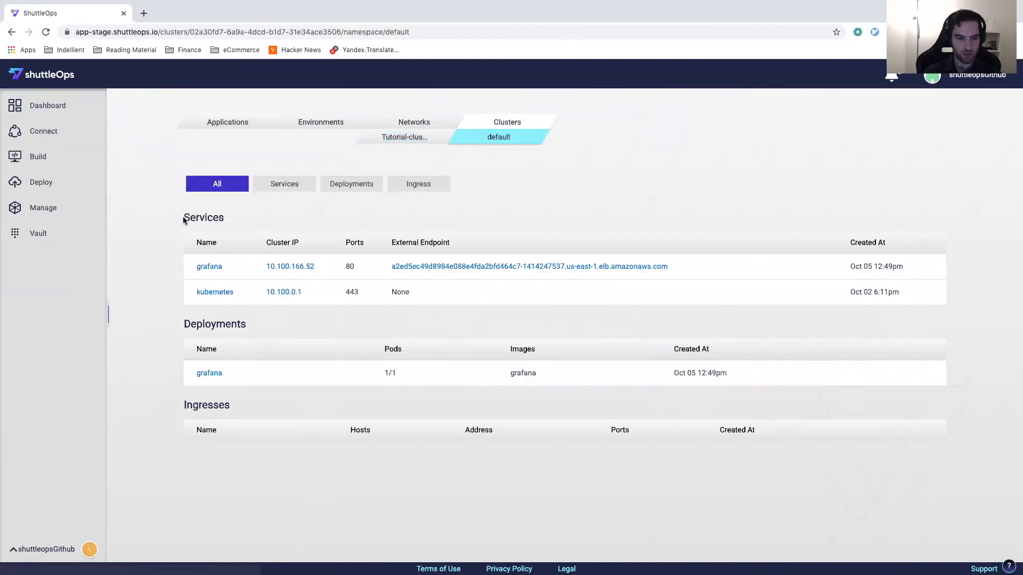
# Step: Examine the grafana deployment's manifest for the container environment variable GF_SERVER_HTTP_PORT and its ConfigMap reference, and close it
pyautogui.click(208, 374)
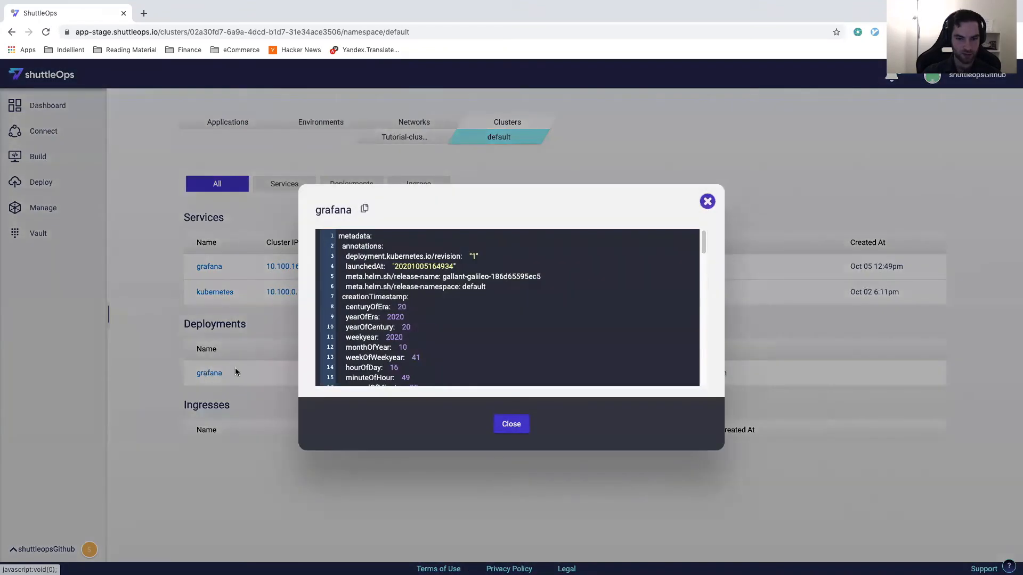
pyautogui.scroll(-1, 430, 289)
pyautogui.scroll(-8, 431, 292)
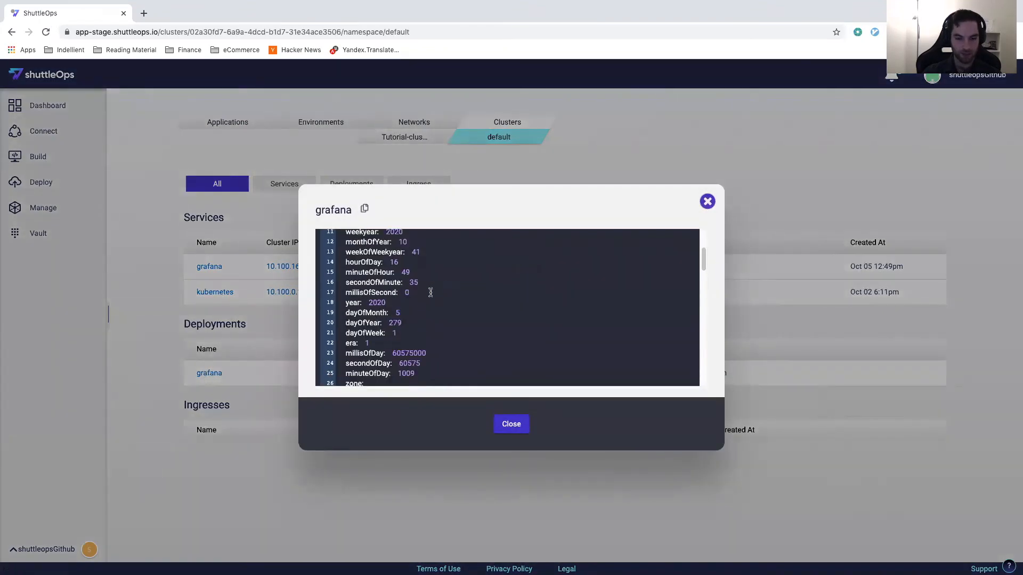
pyautogui.scroll(-8, 438, 297)
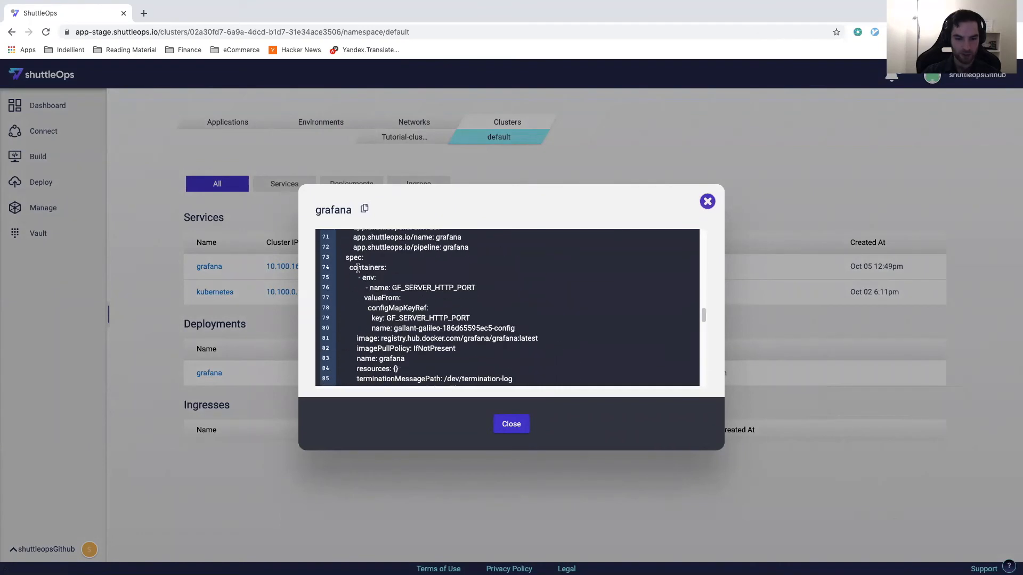
pyautogui.moveTo(394, 288); pyautogui.dragTo(471, 287)
pyautogui.click(458, 287)
pyautogui.moveTo(363, 293); pyautogui.dragTo(536, 332)
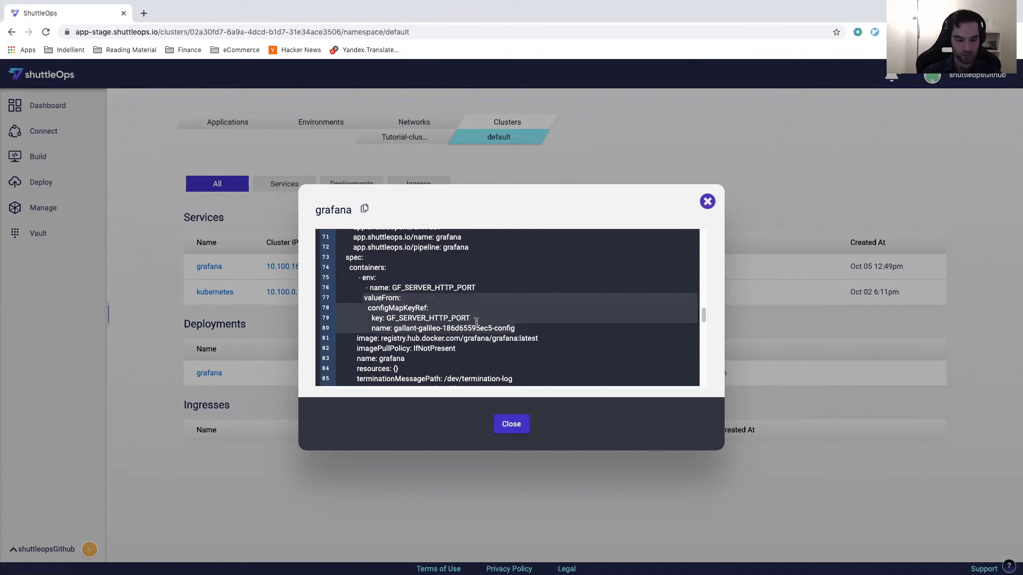
pyautogui.click(377, 297)
pyautogui.moveTo(379, 307); pyautogui.dragTo(470, 318)
pyautogui.click(406, 318)
pyautogui.doubleClick(417, 319)
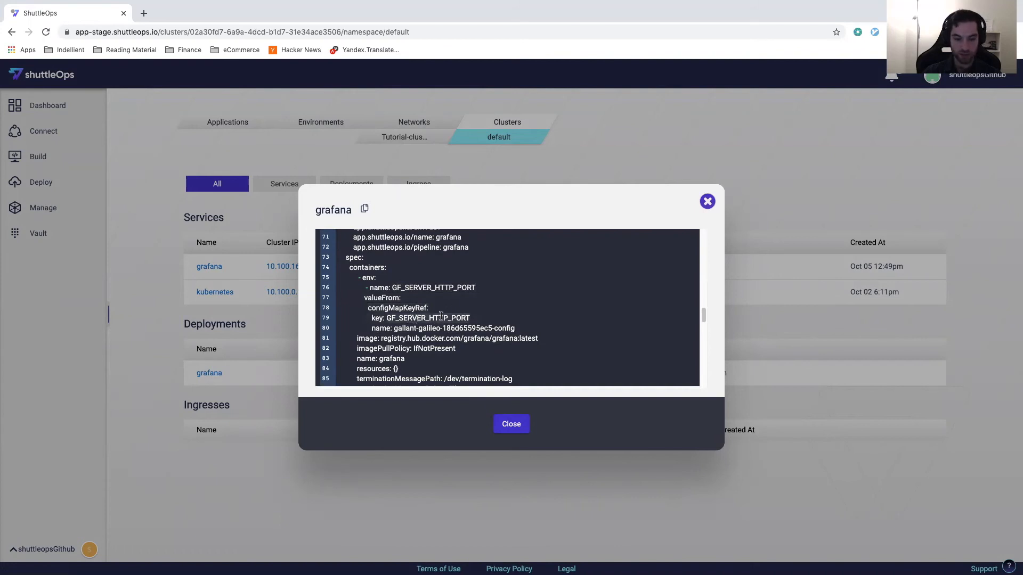
pyautogui.click(510, 424)
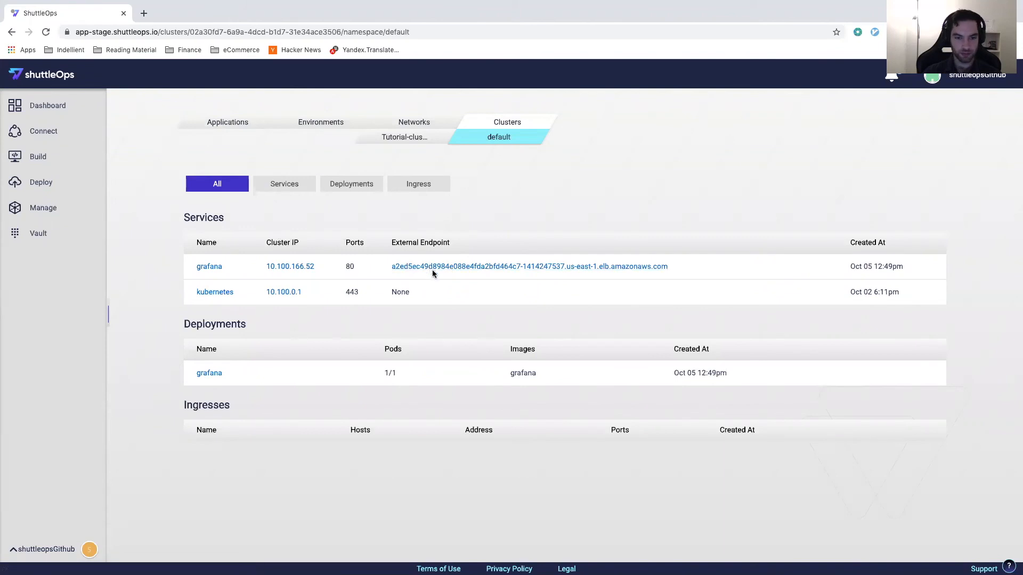
# Step: Open the grafana service's external endpoint and view the page it serves
pyautogui.keyDown('super'); pyautogui.click(448, 270); pyautogui.keyUp('super')
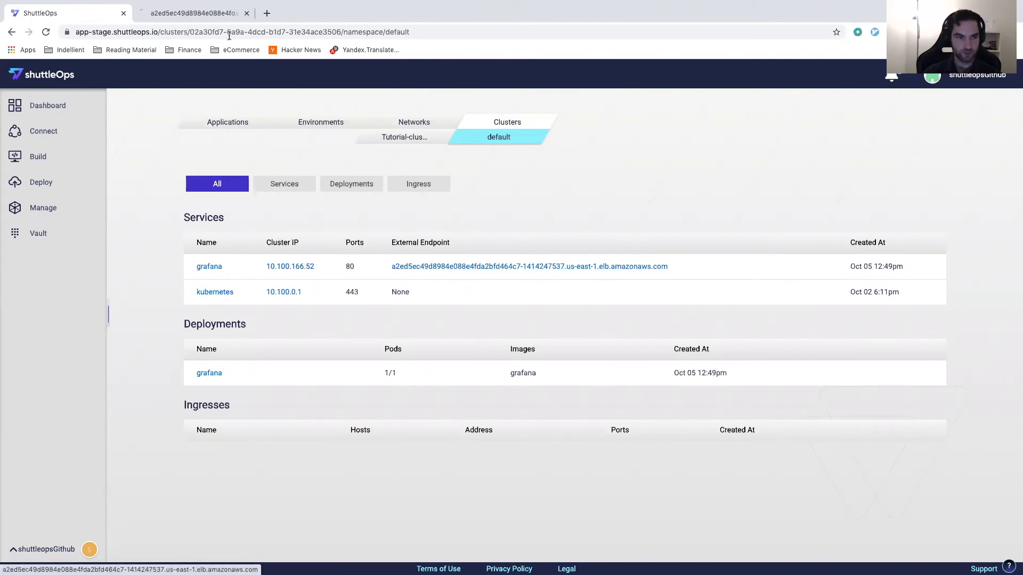
pyautogui.click(212, 17)
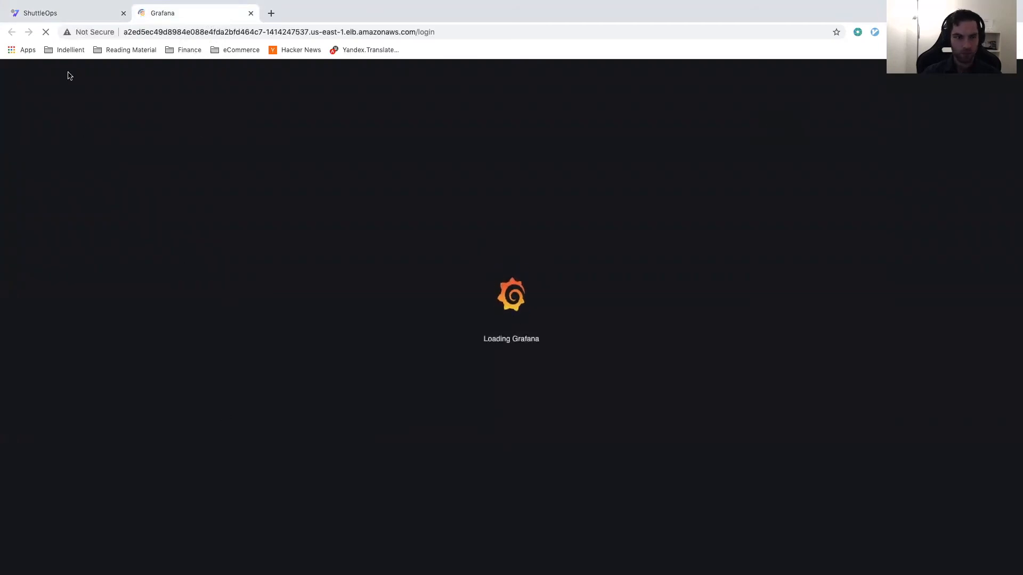
# Step: Return to ShuttleOps and check the grafana_port secret in the Vault's Global group
pyautogui.click(76, 18)
pyautogui.click(52, 202)
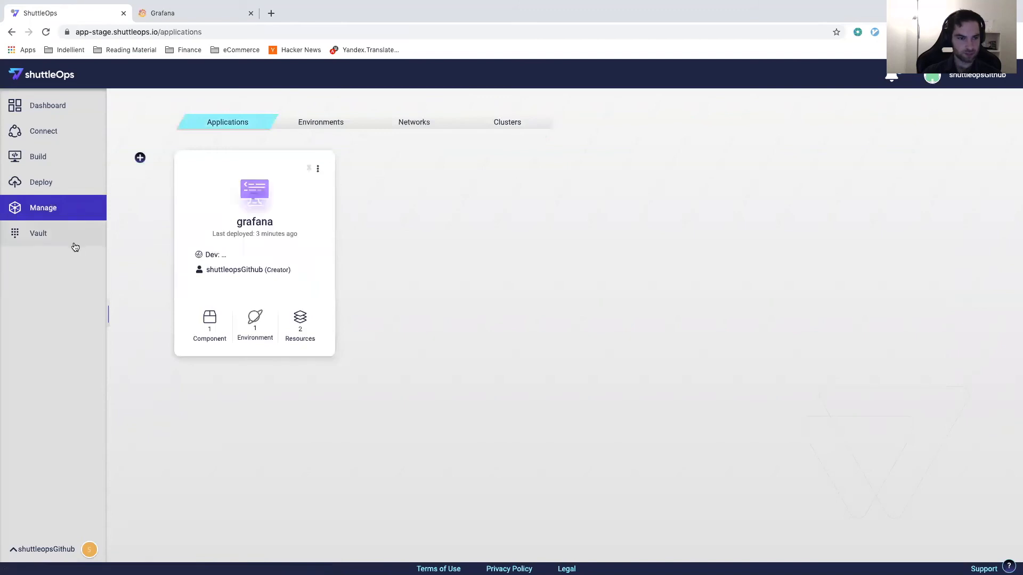
pyautogui.click(73, 239)
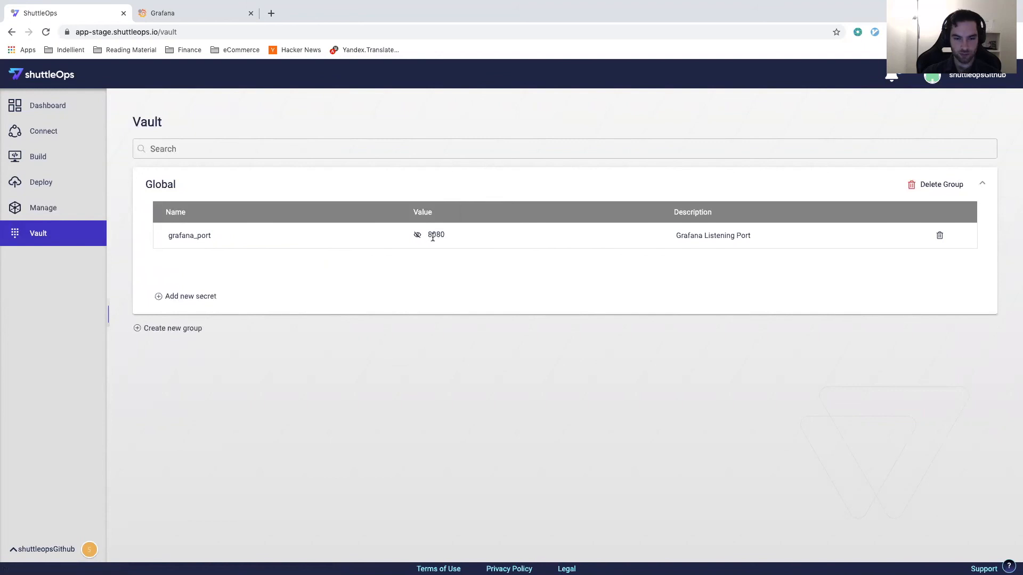
# Step: Review the grafana pod's service target port and its container's config map key in the grafana pipeline's Kubernetes stage
pyautogui.click(56, 183)
pyautogui.click(216, 322)
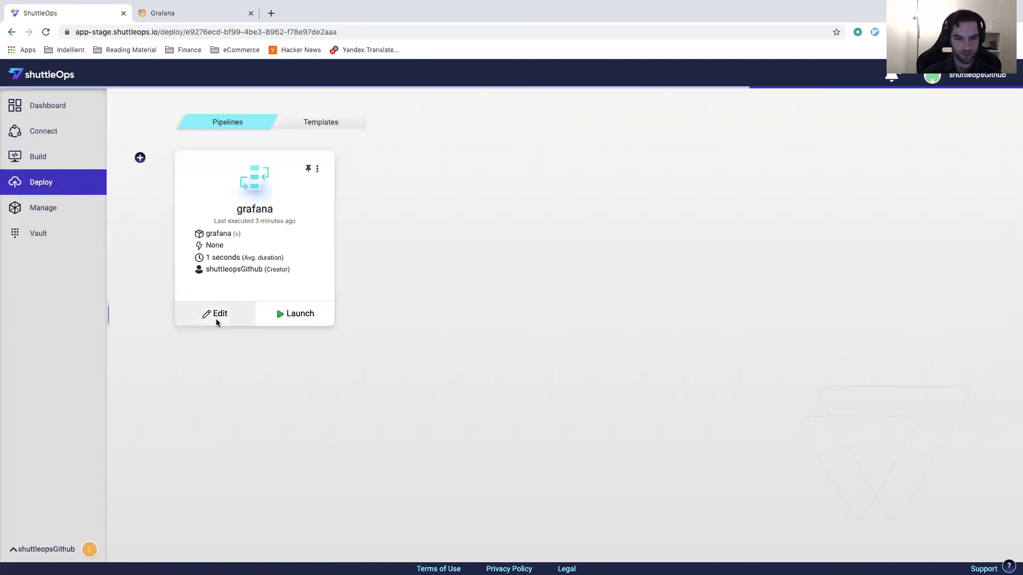
pyautogui.click(647, 340)
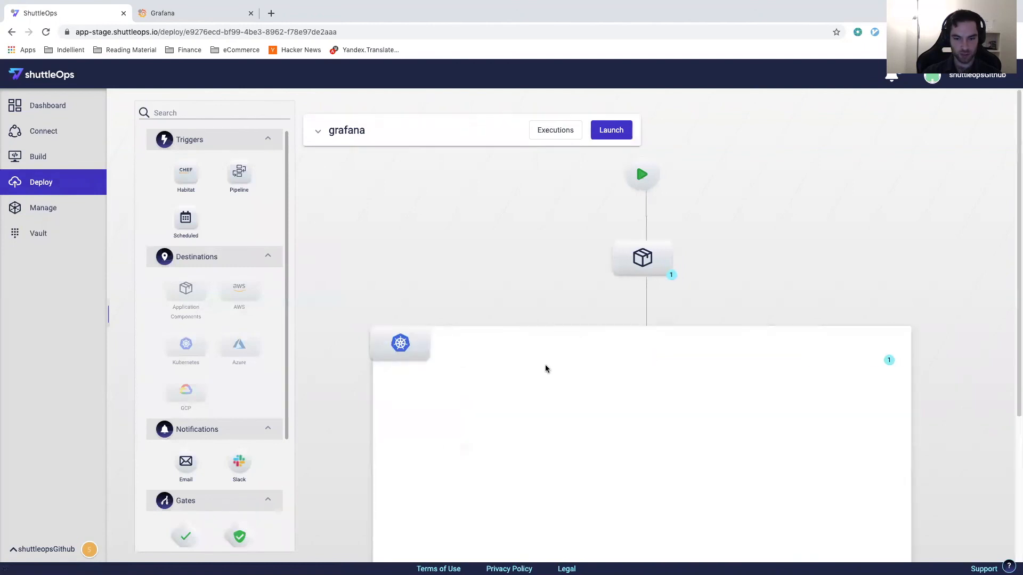
pyautogui.scroll(-4, 508, 453)
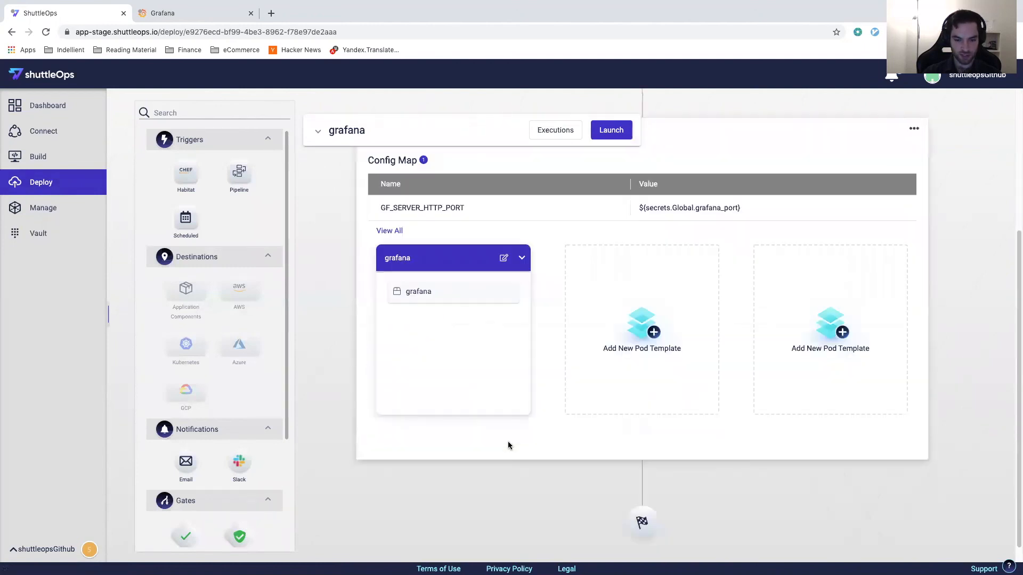
pyautogui.click(504, 258)
pyautogui.click(151, 223)
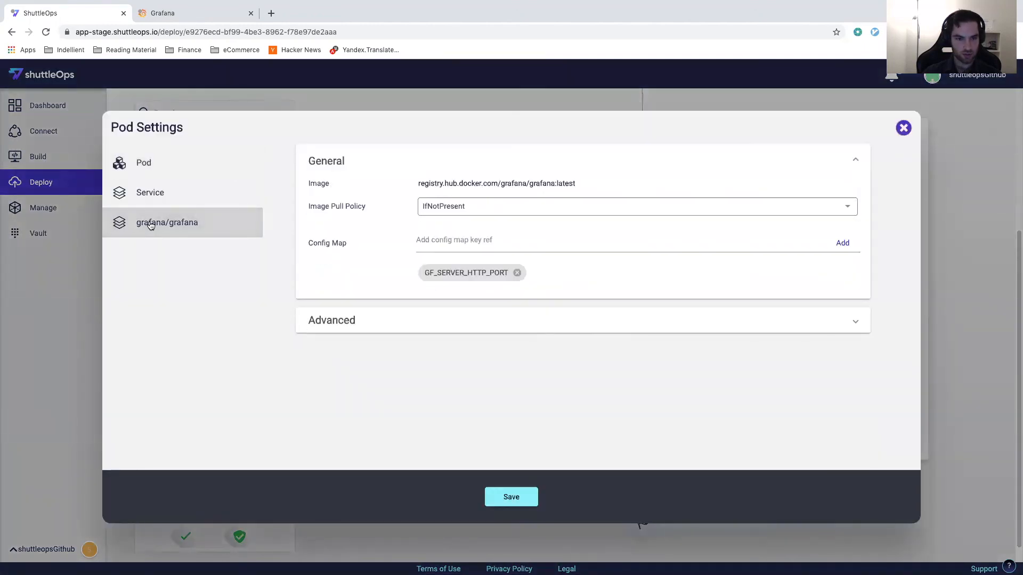
pyautogui.click(159, 205)
pyautogui.click(749, 228)
pyautogui.doubleClick(749, 228)
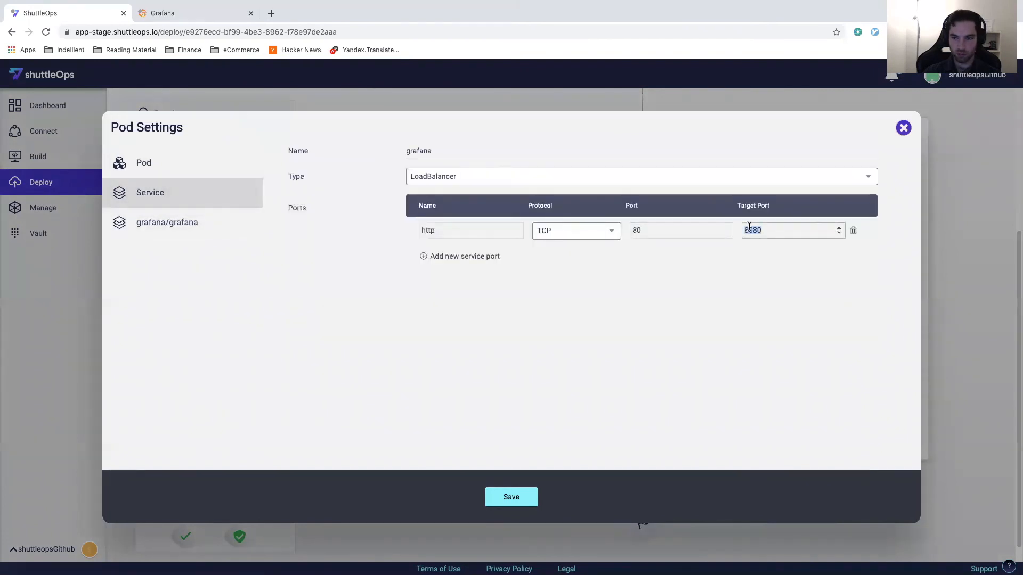
pyautogui.click(185, 227)
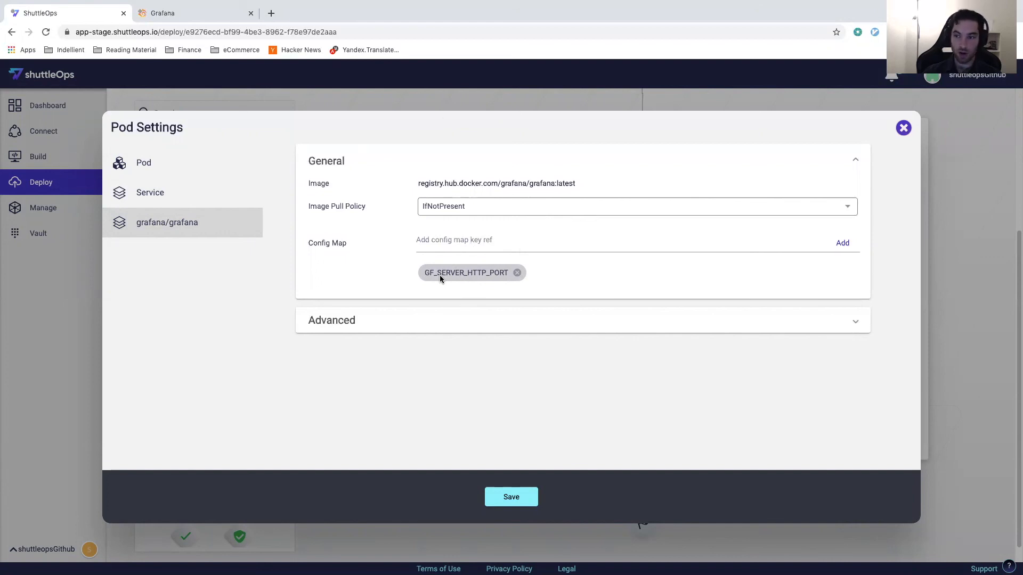
# Step: View the deployed Grafana login page, return to ShuttleOps and close the pod settings
pyautogui.click(219, 13)
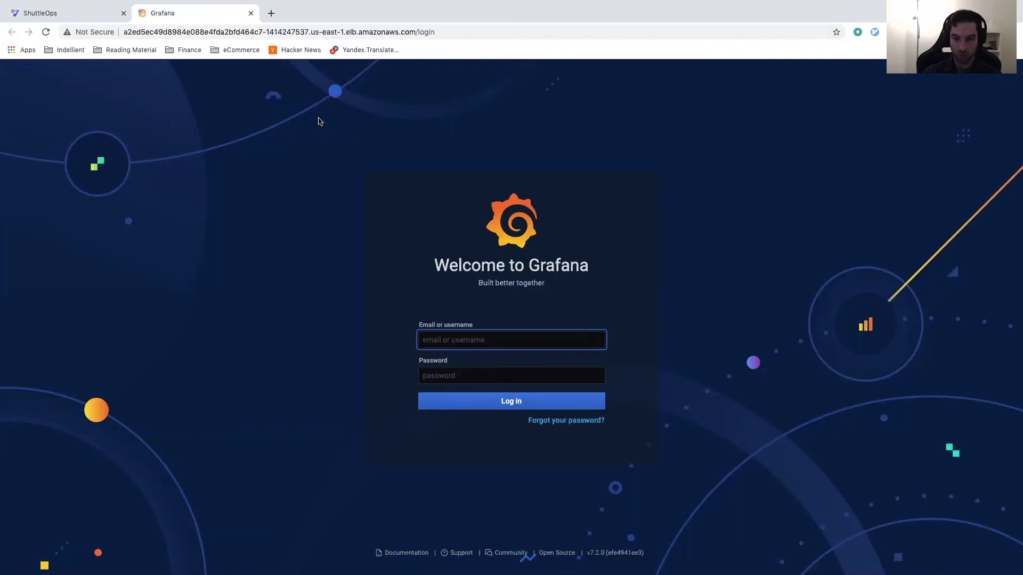
pyautogui.click(91, 15)
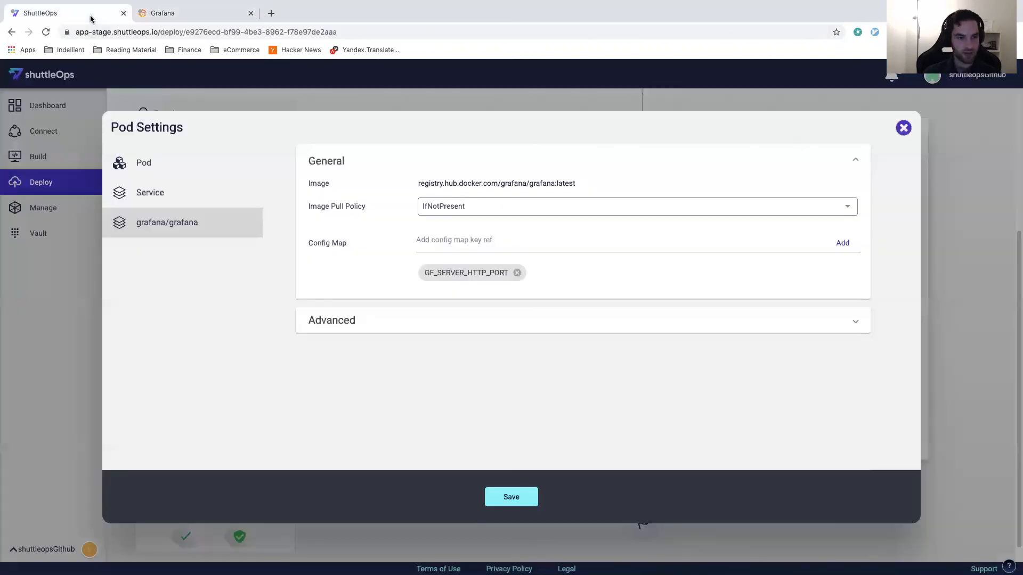
pyautogui.click(83, 315)
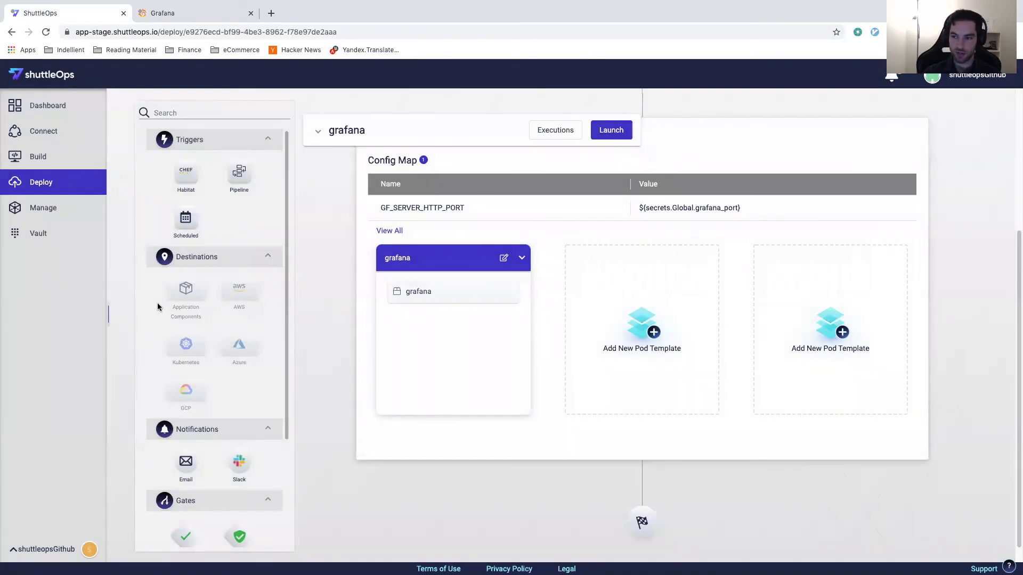